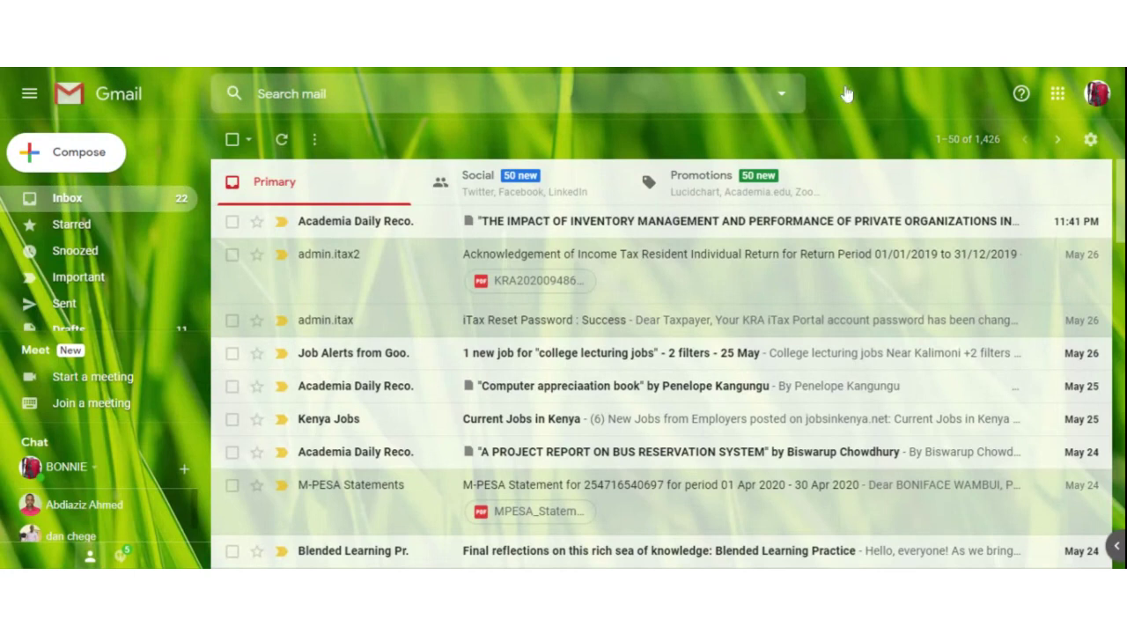
left_click(1090, 139)
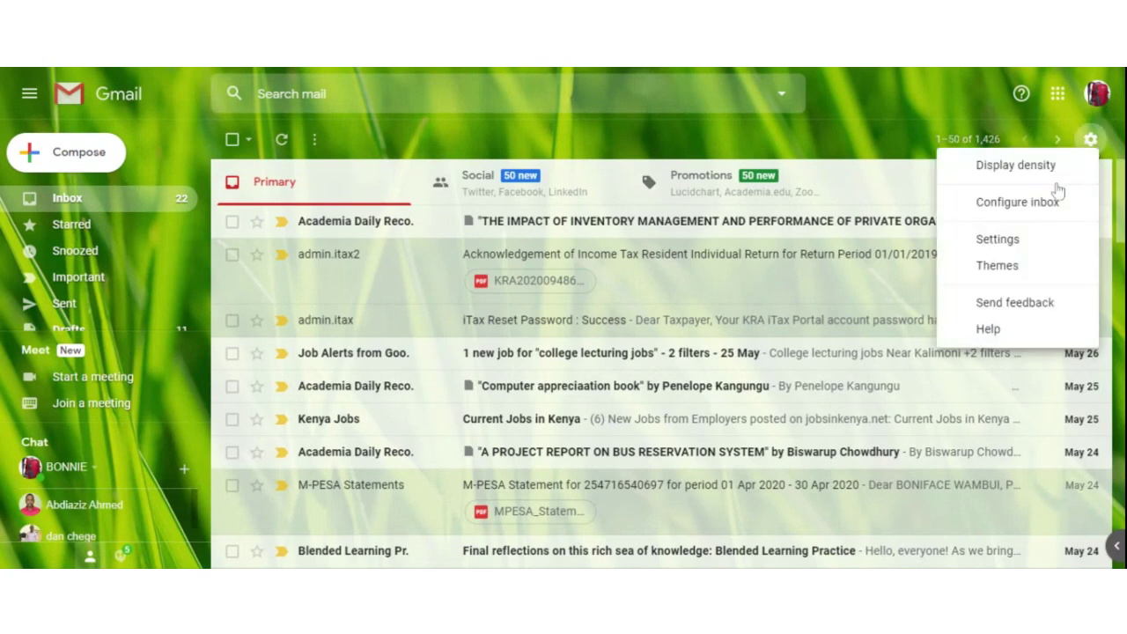
left_click(1052, 239)
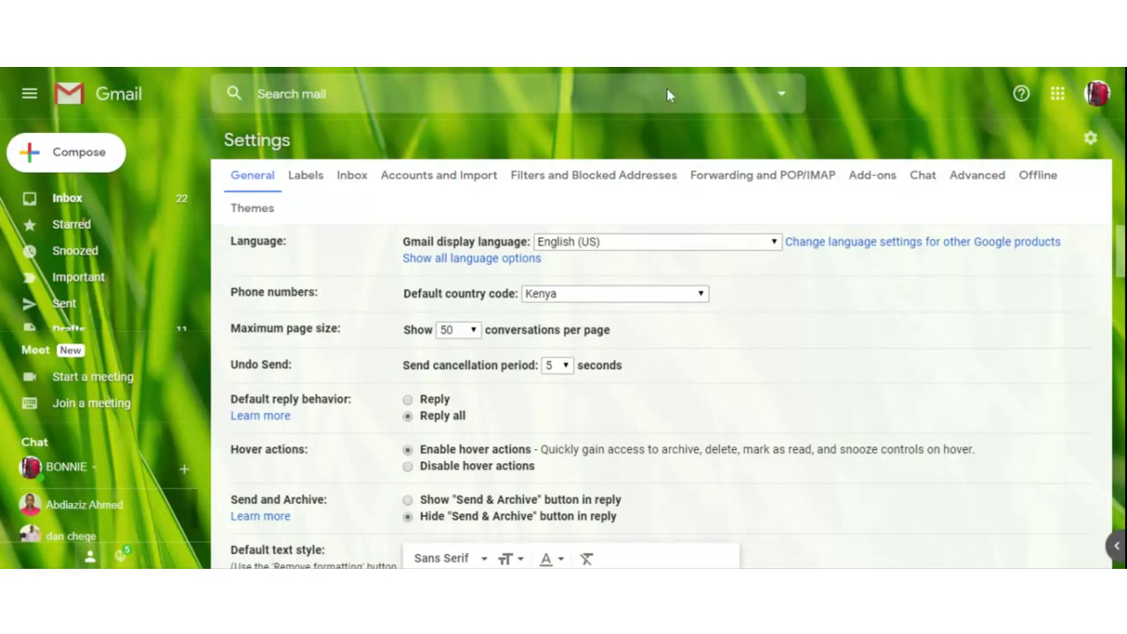
left_click(67, 199)
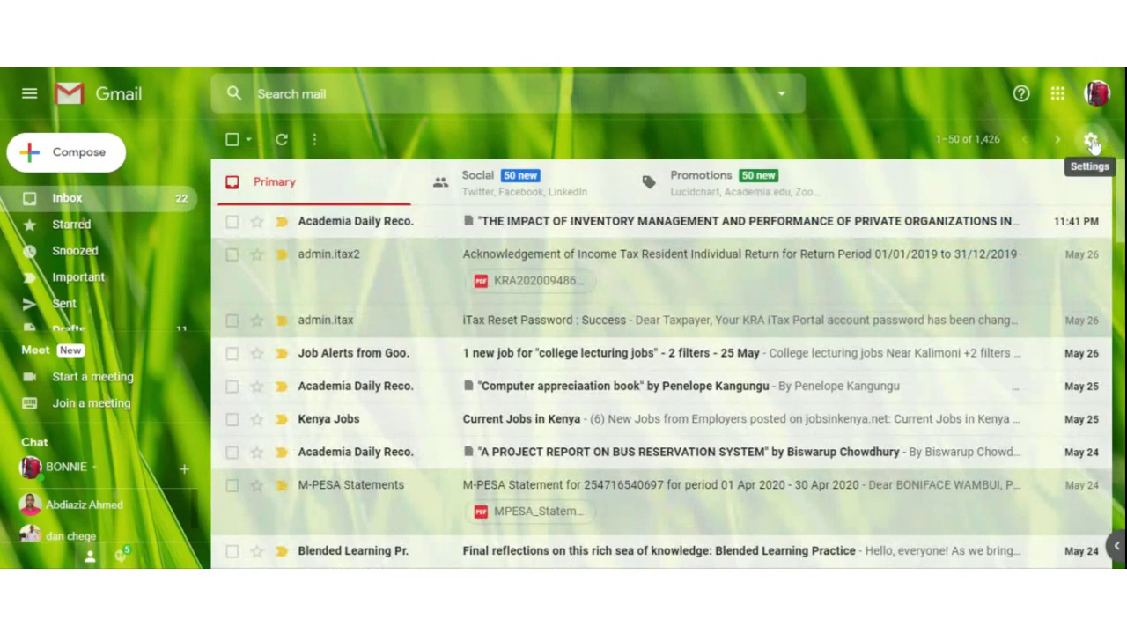
Step: Delete the existing signature in the general settings and confirm the deletion
left_click(1090, 141)
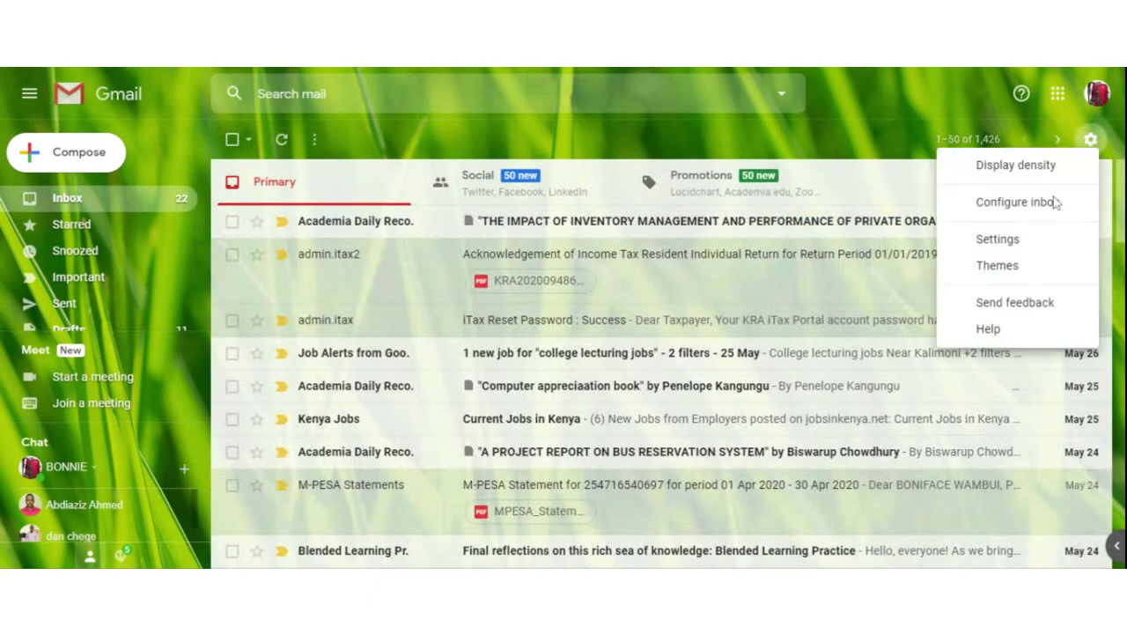
left_click(998, 239)
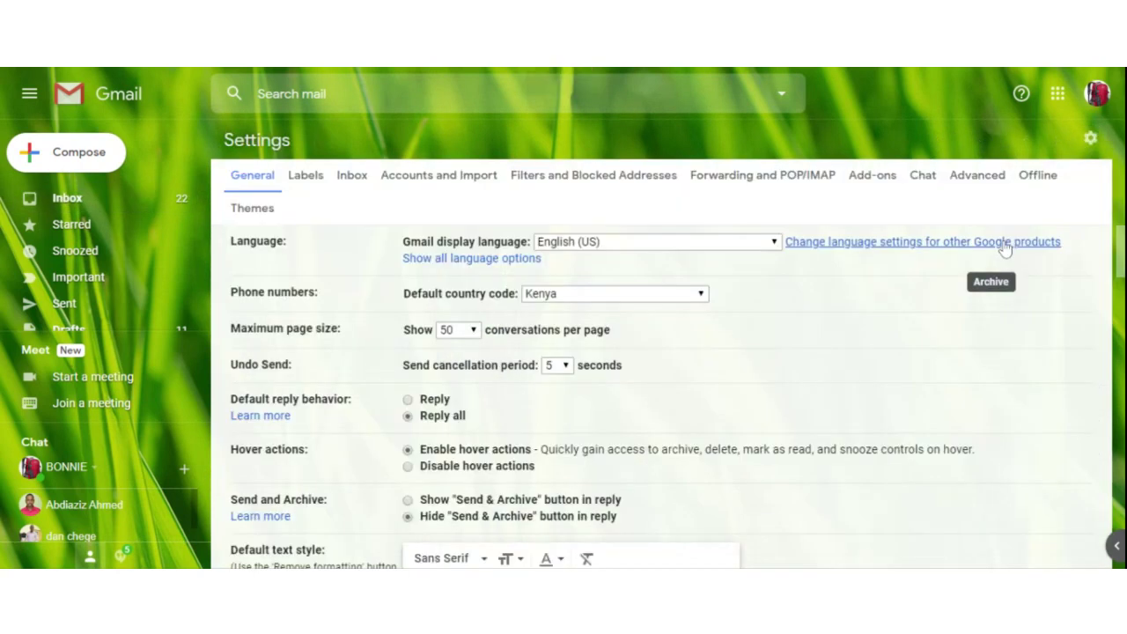
scroll(419, 360, "down", 12)
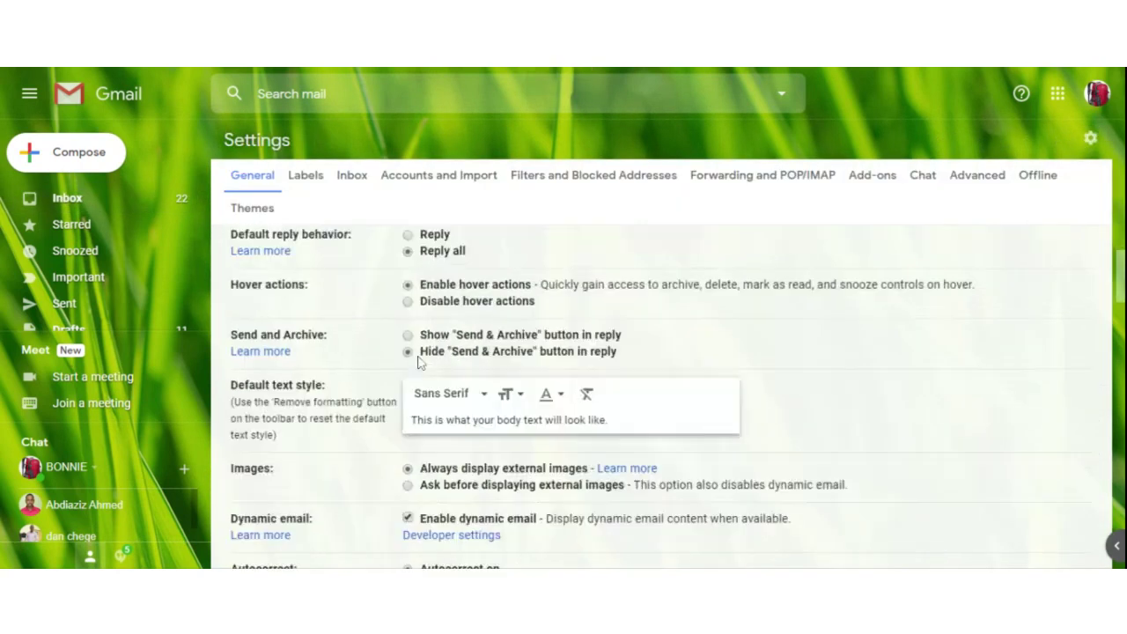
scroll(419, 360, "down", 6)
scroll(414, 361, "up", 5)
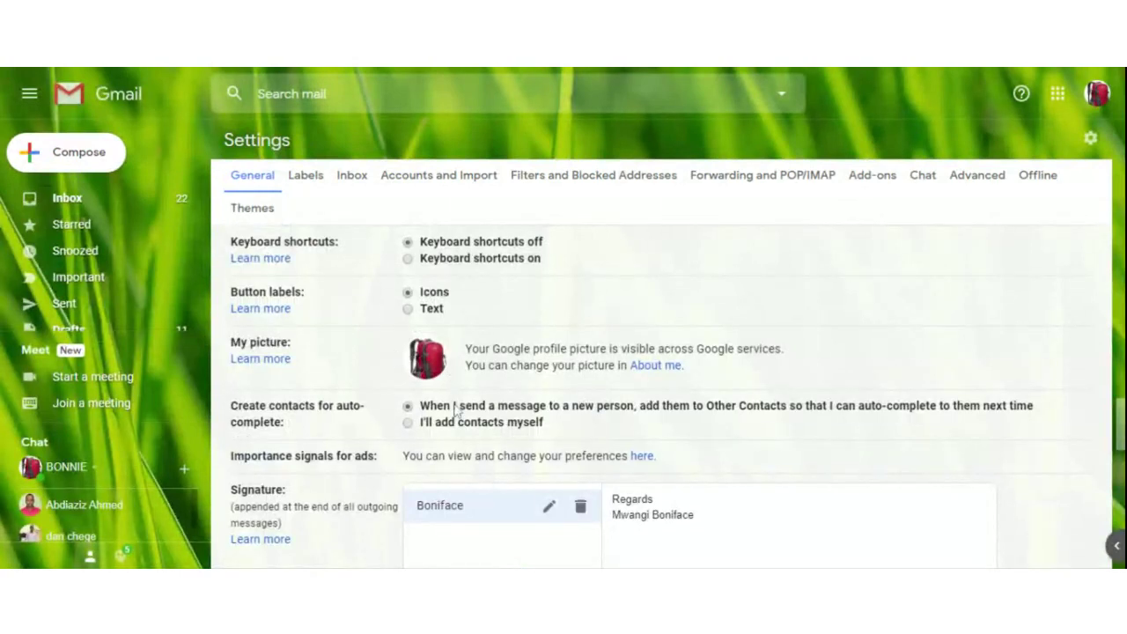
scroll(573, 486, "down", 1)
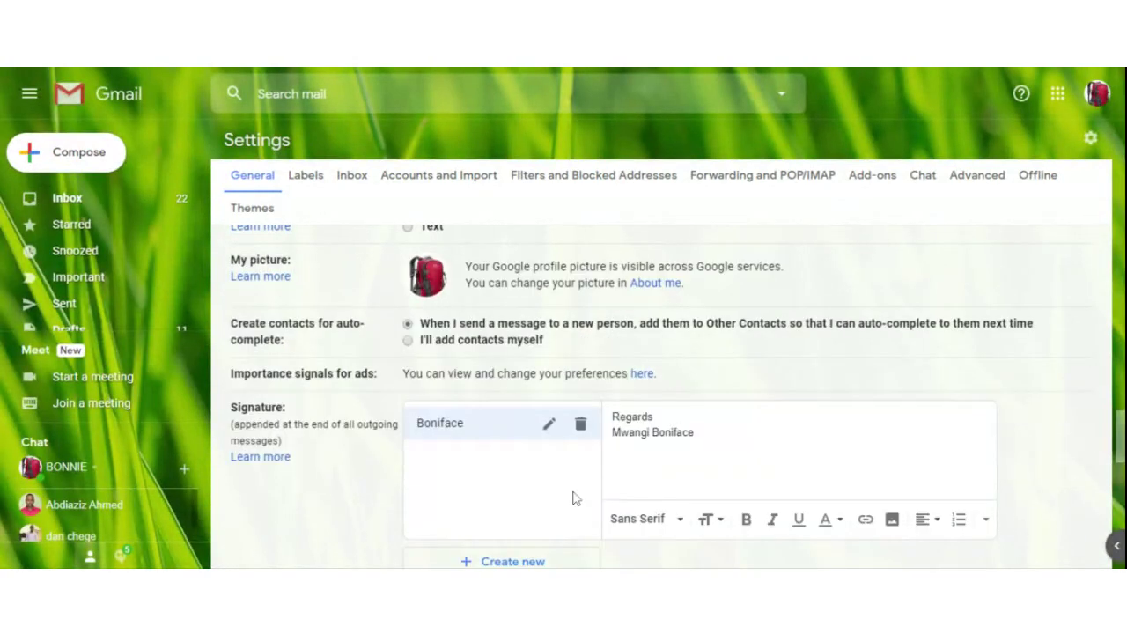
left_click(581, 433)
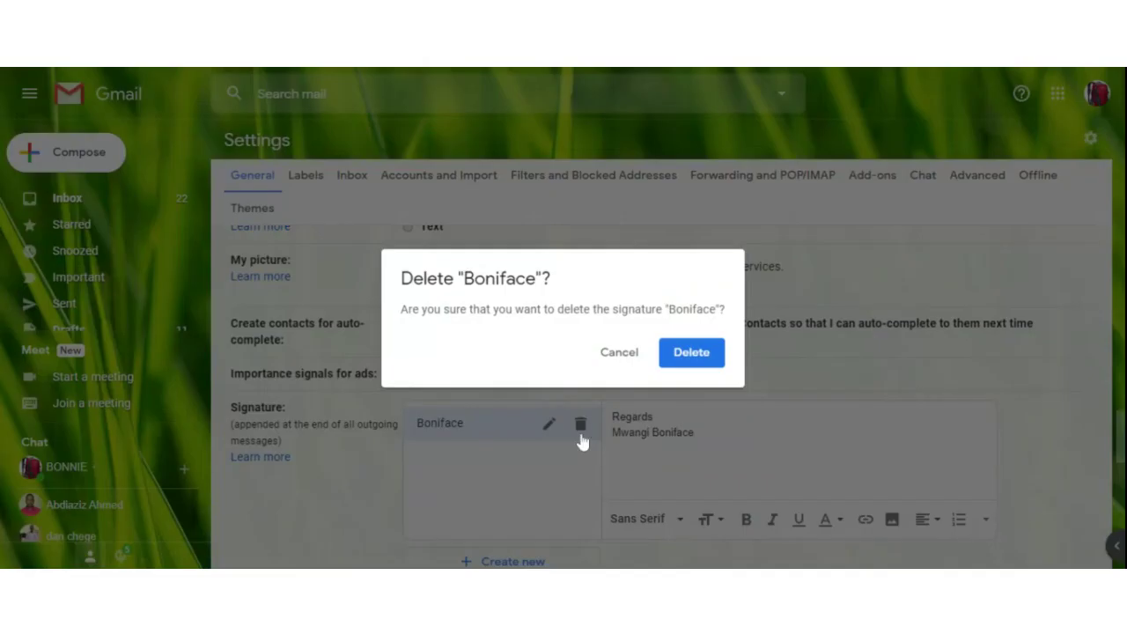
left_click(689, 353)
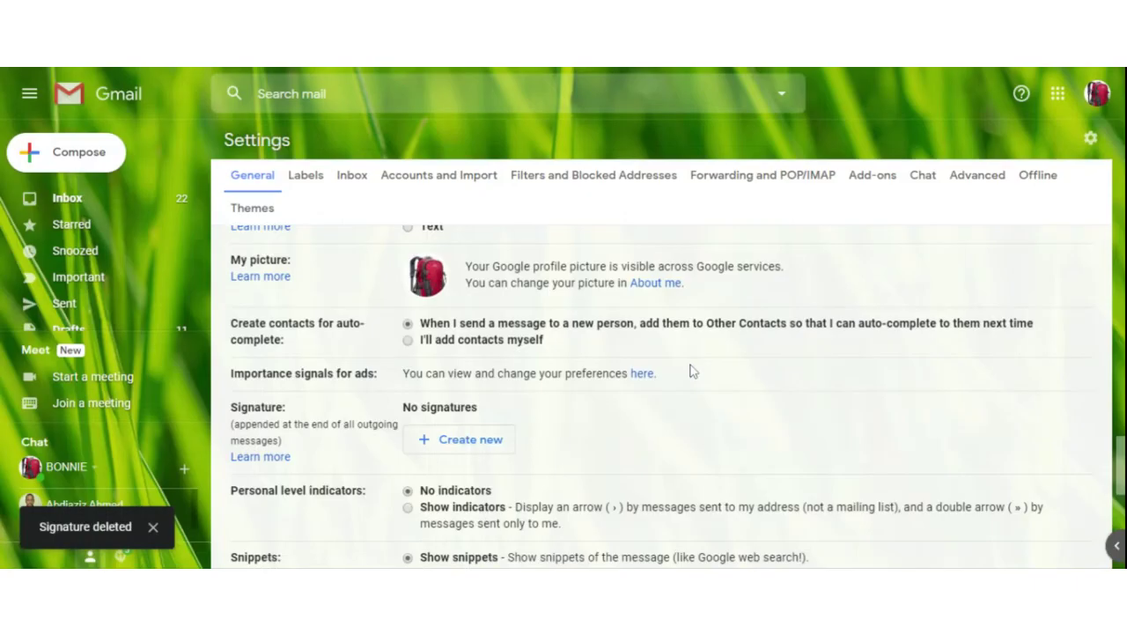
Step: Create a new signature in the Signature section, naming it with the account owner's first name
scroll(693, 372, "down", 4)
scroll(693, 372, "up", 4)
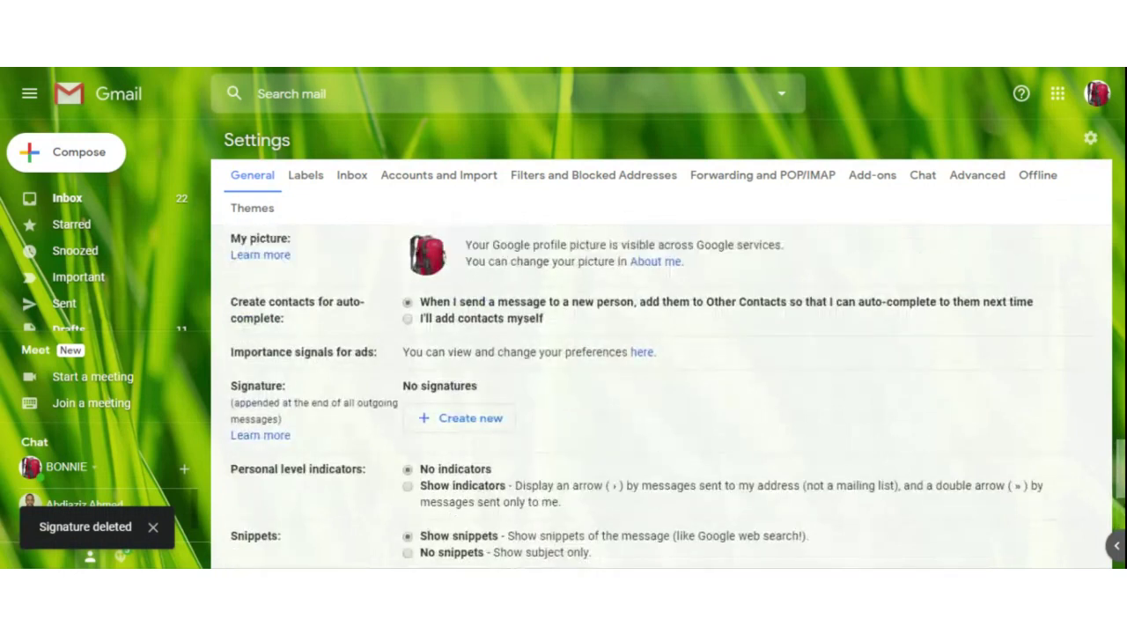
left_click_drag(231, 384, 335, 417)
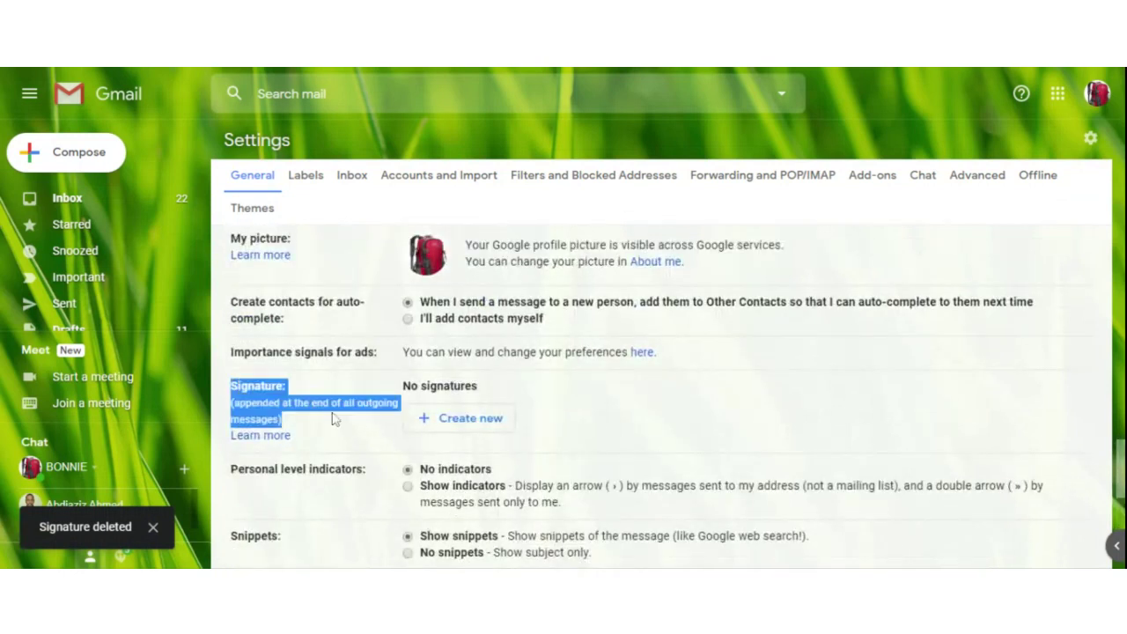
left_click(326, 441)
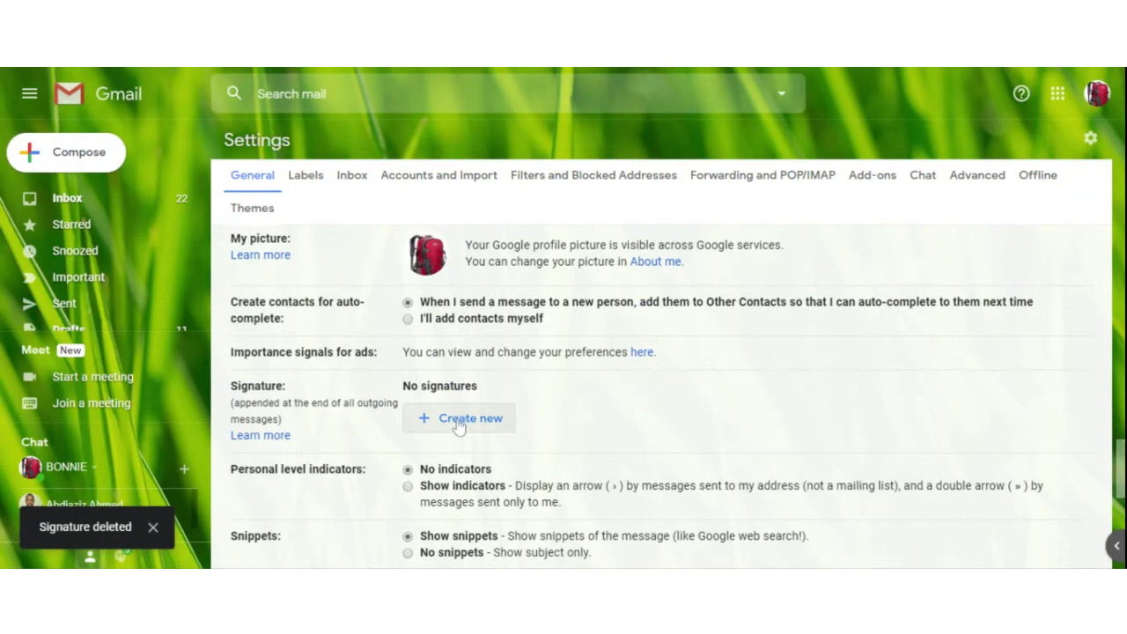
left_click(459, 422)
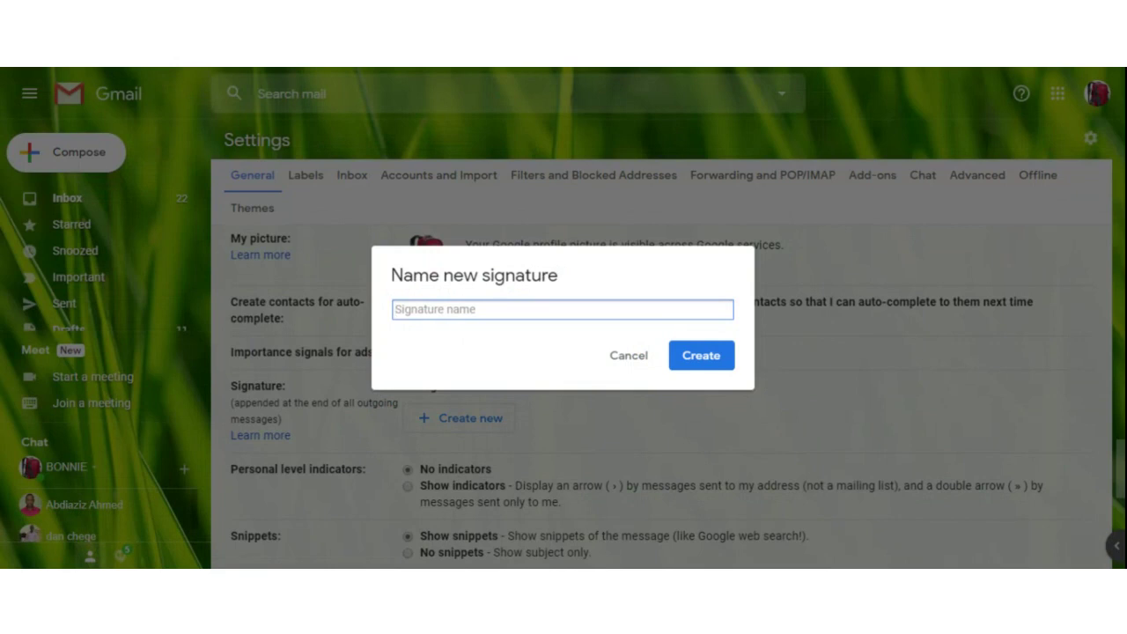
type("Boniface")
left_click(694, 358)
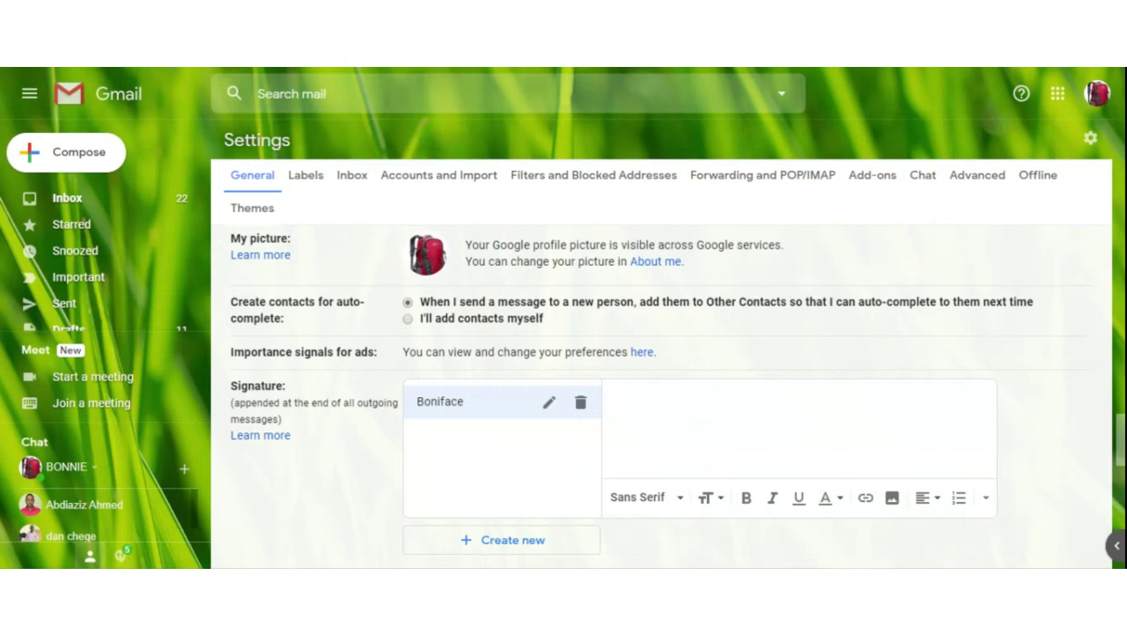
Step: Write "Kind Regards," as the signature text, followed by the sender's full name on the next line
type("Kind")
type("Rega")
type("rds,")
key("Return")
type("Boniface Murerwa")
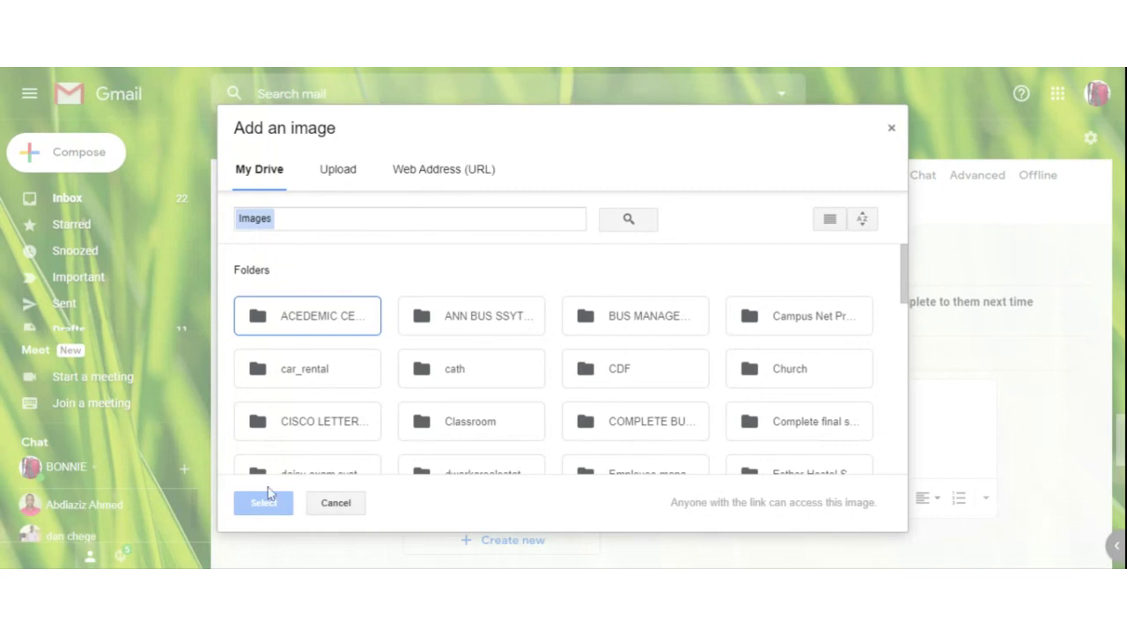
Step: Insert a round portrait image into the signature by uploading it from the device
left_click(335, 504)
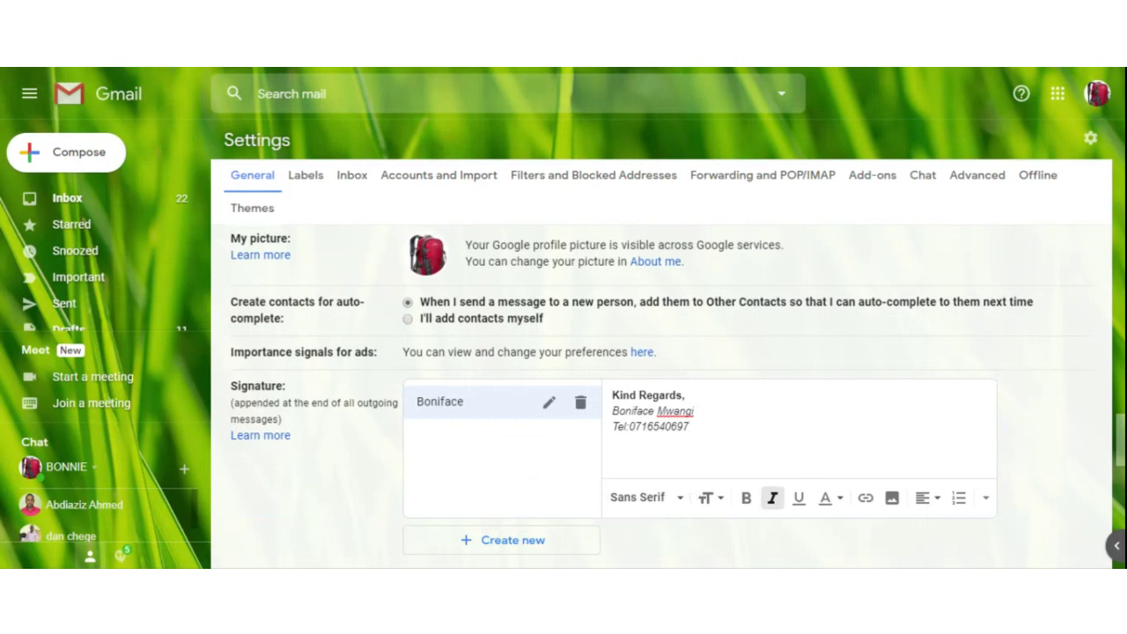
left_click(894, 500)
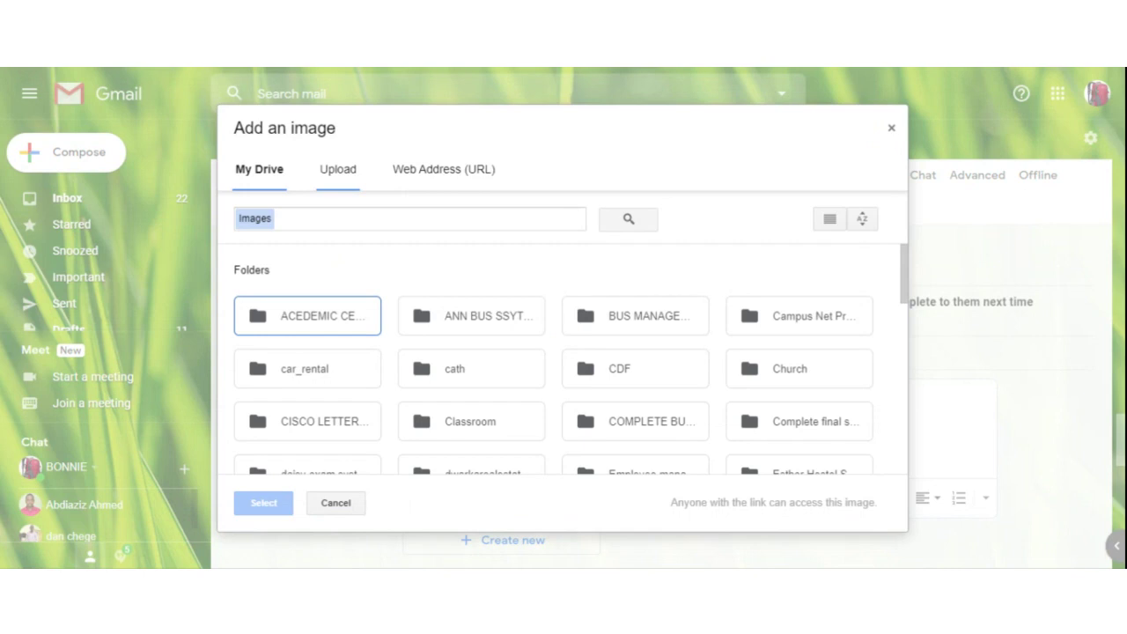
left_click(340, 177)
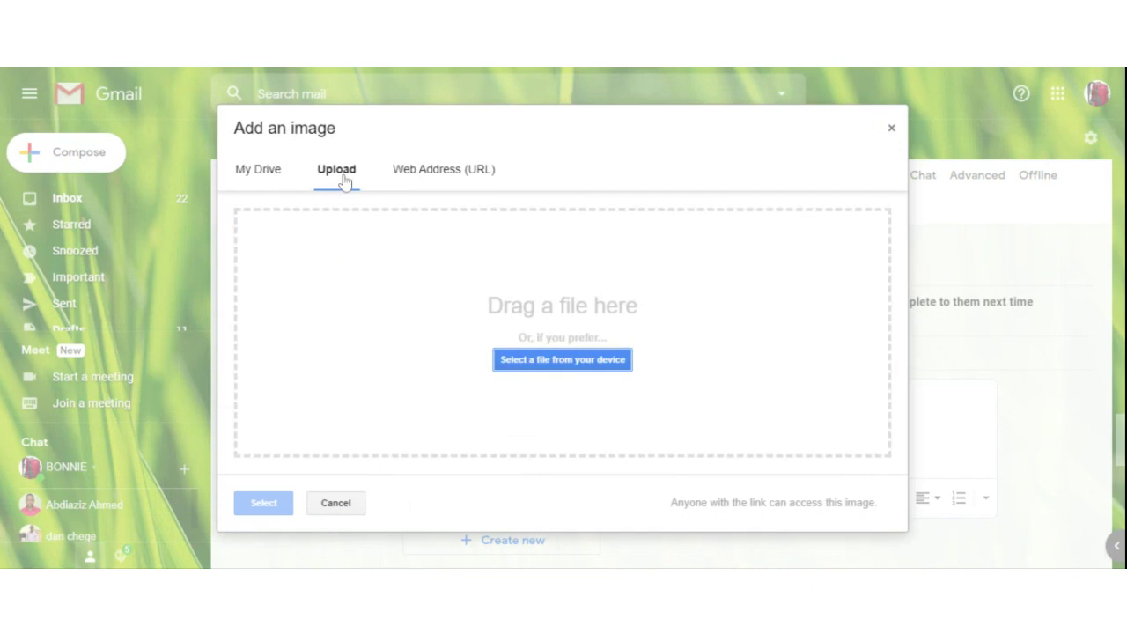
left_click(538, 367)
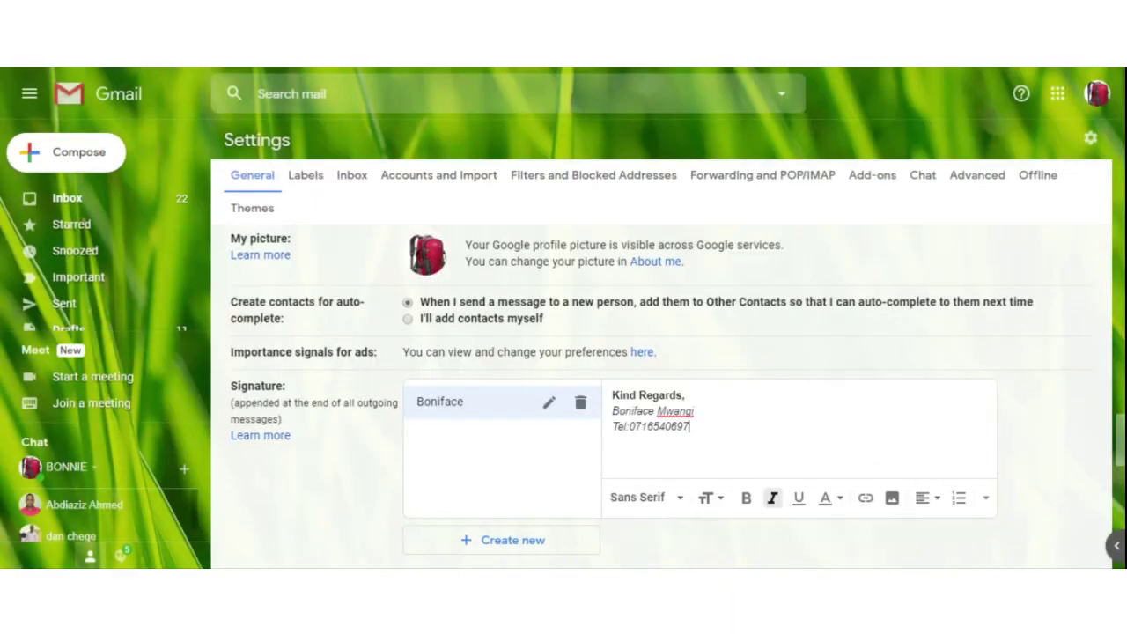
Step: Try the Small, Medium and Large sizes on the signature image, then set it back to Original size
scroll(738, 323, "down", 2)
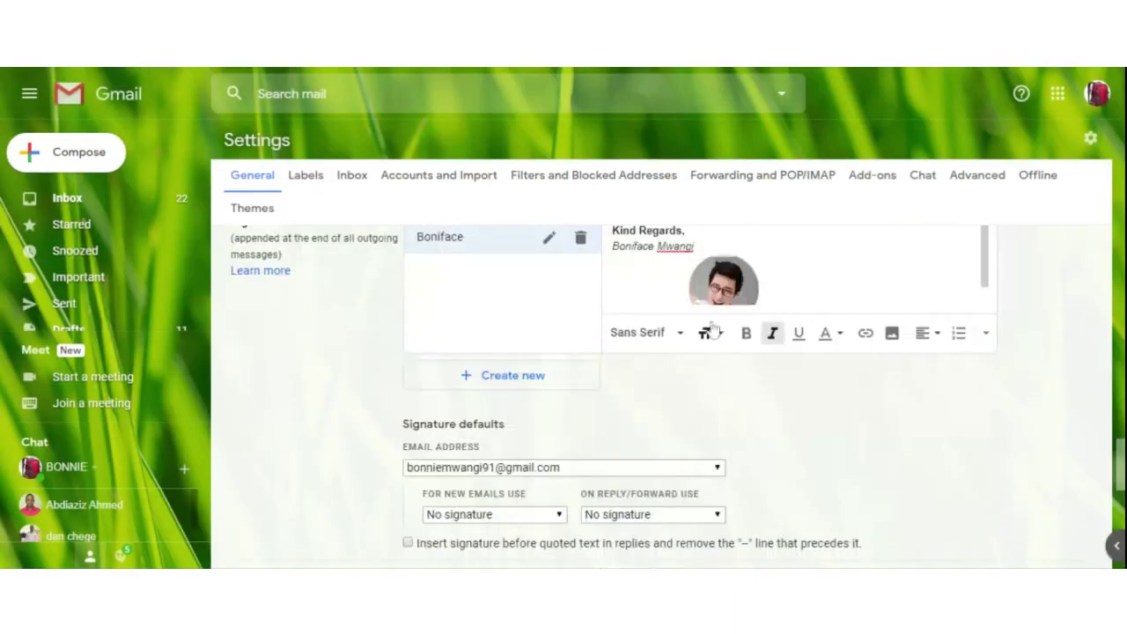
scroll(738, 323, "up", 1)
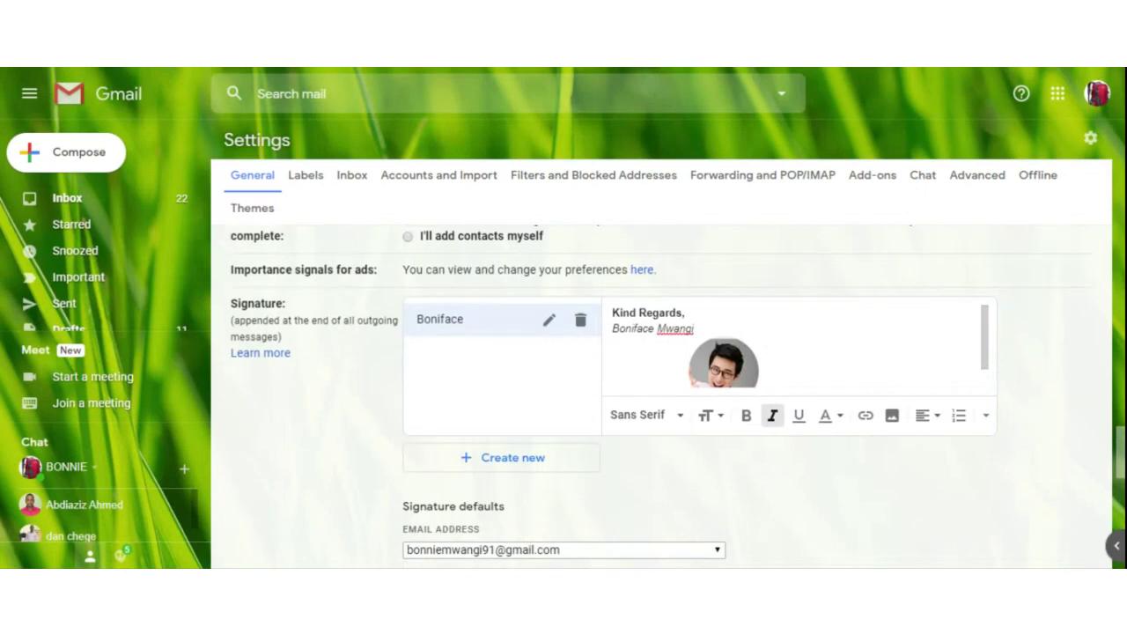
left_click(724, 366)
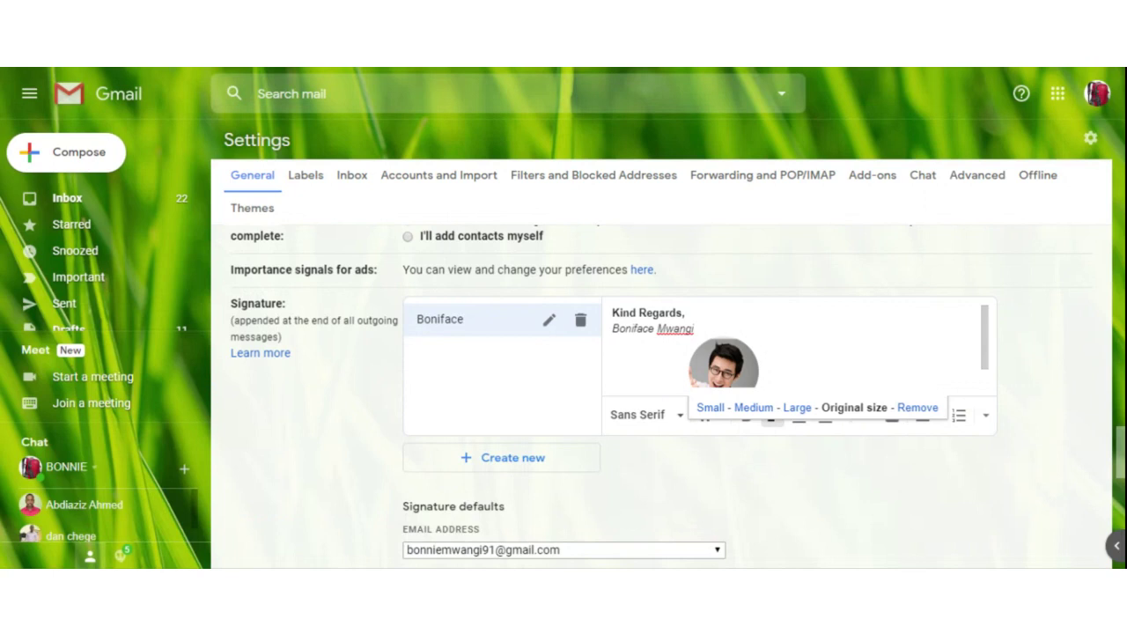
left_click(714, 409)
left_click(750, 410)
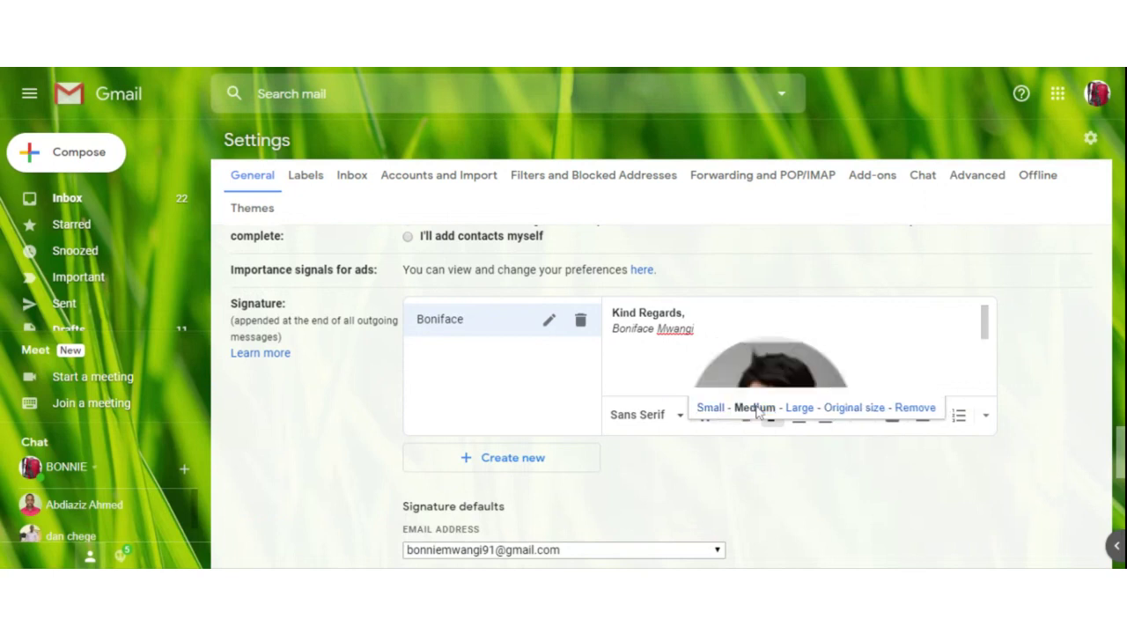
left_click(798, 410)
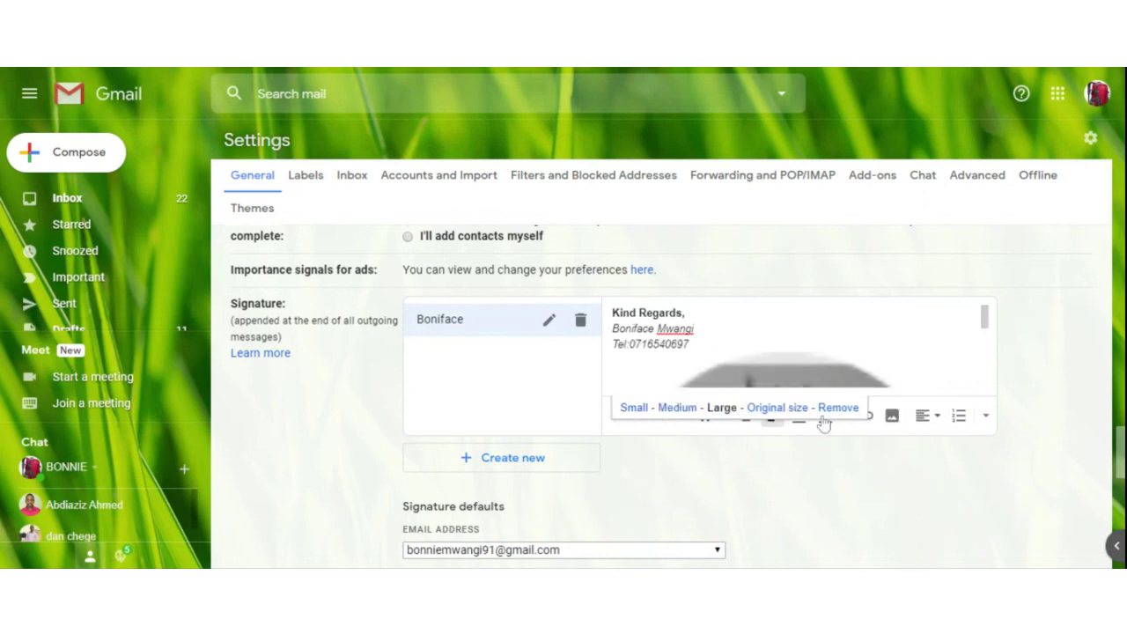
left_click(777, 410)
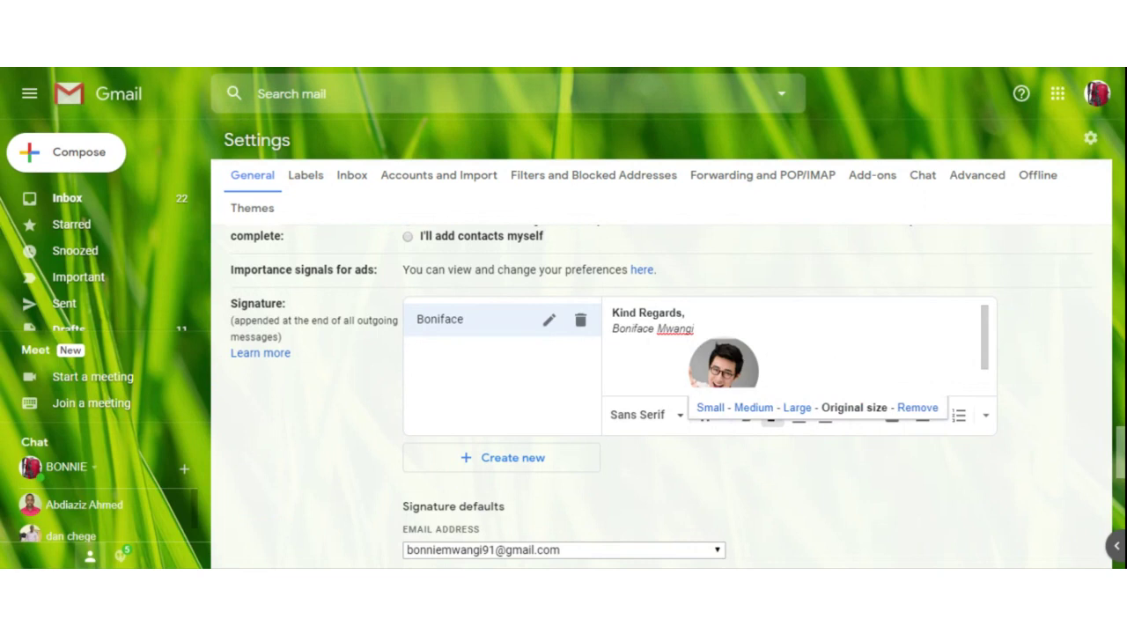
Step: Save the changes made in the general settings
scroll(717, 476, "down", 7)
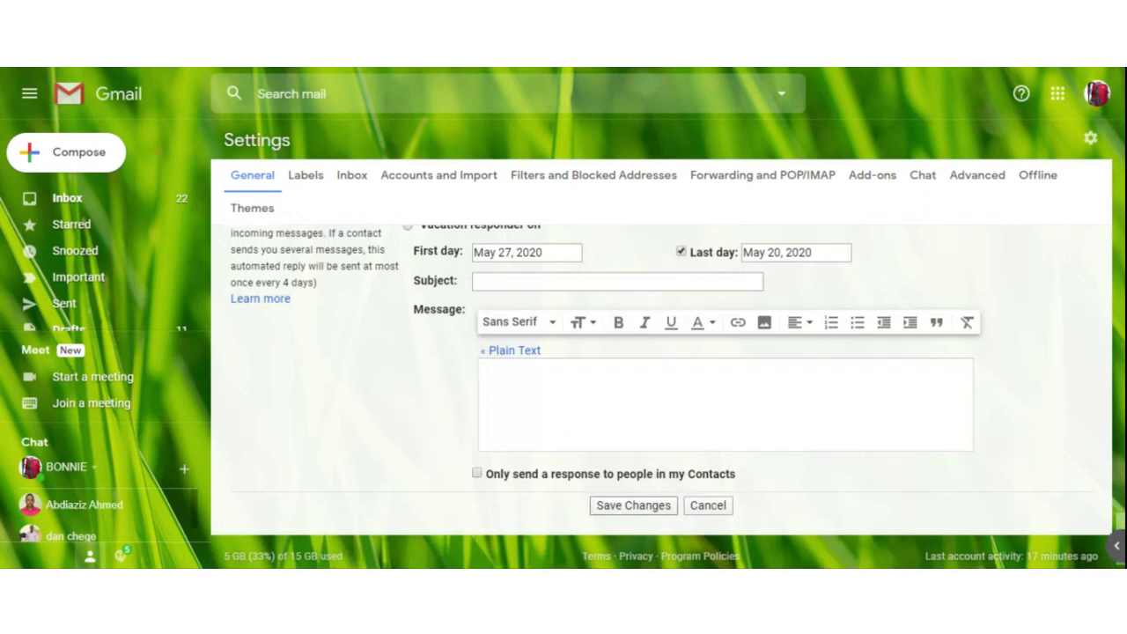
left_click(623, 509)
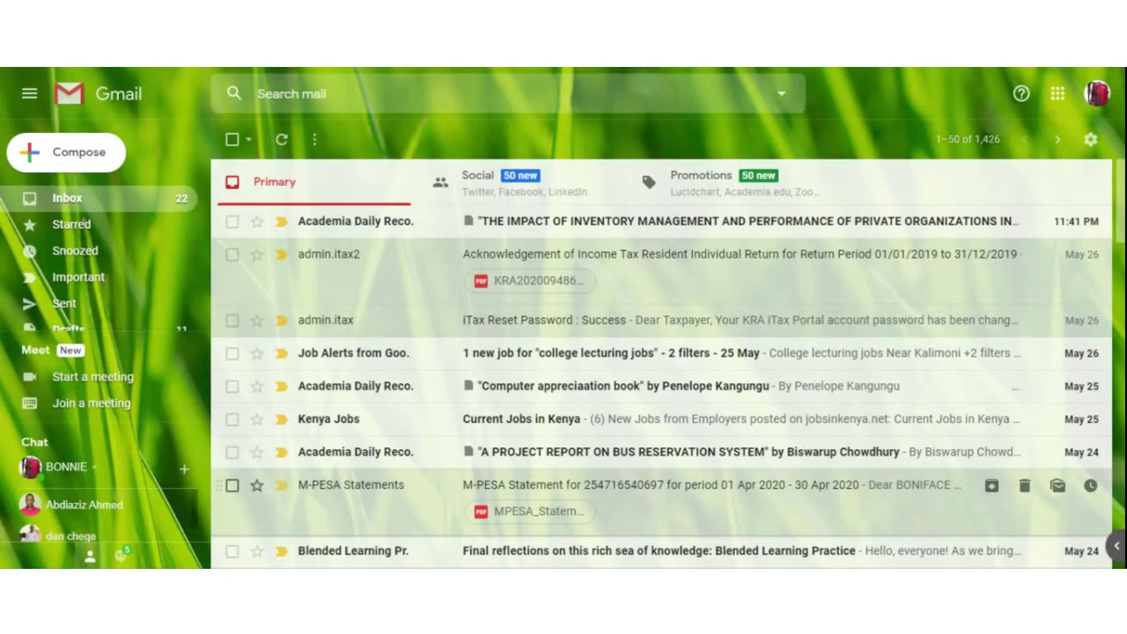
Step: Start a new message to check whether its body includes the signature, then close it
left_click(97, 162)
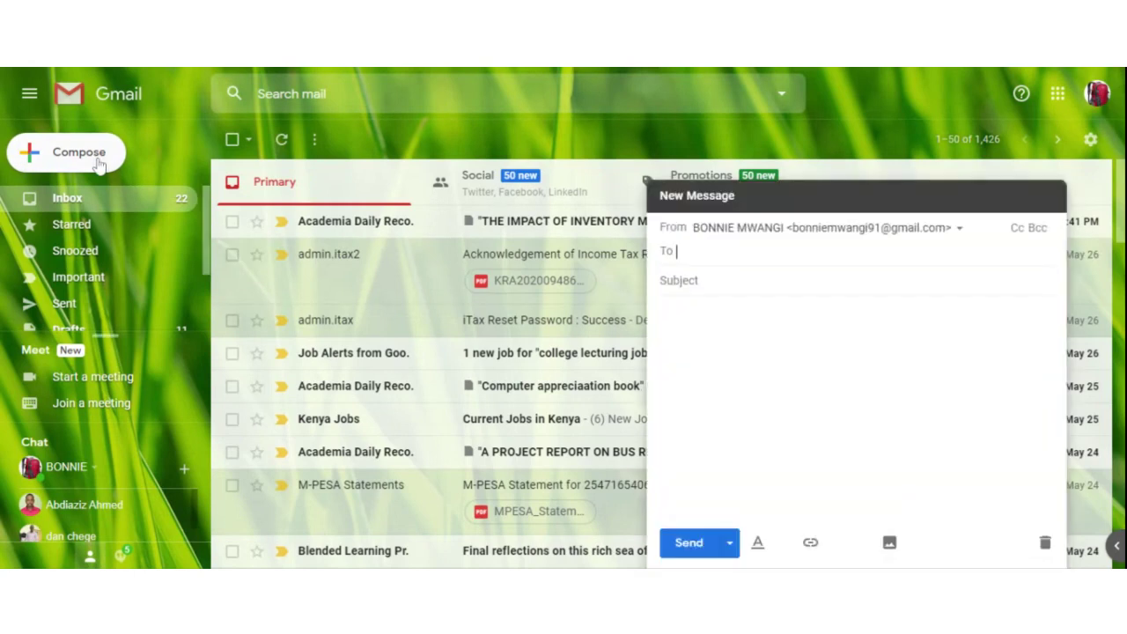
left_click(679, 500)
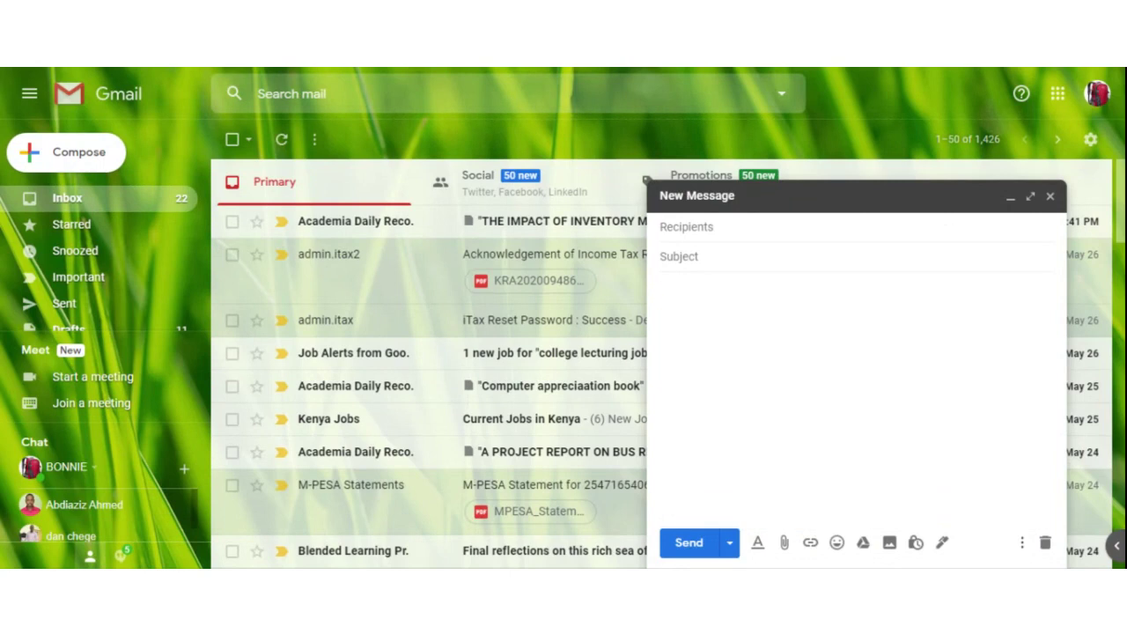
left_click(1051, 197)
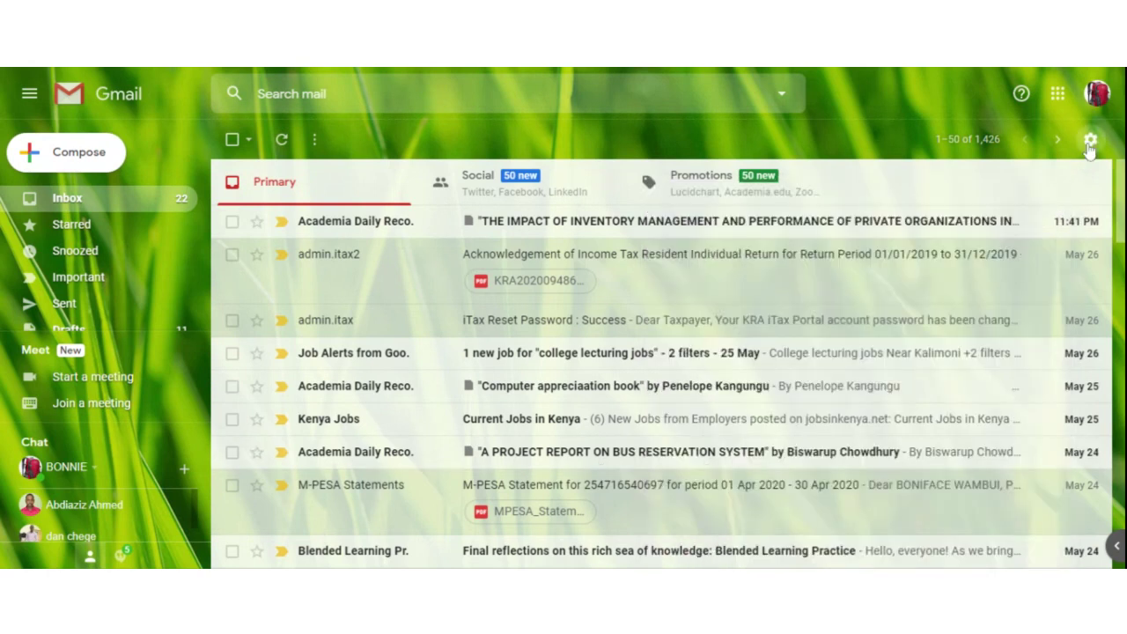
Step: Open the general settings and examine the saved signature together with its signature defaults
left_click(1091, 139)
left_click(996, 264)
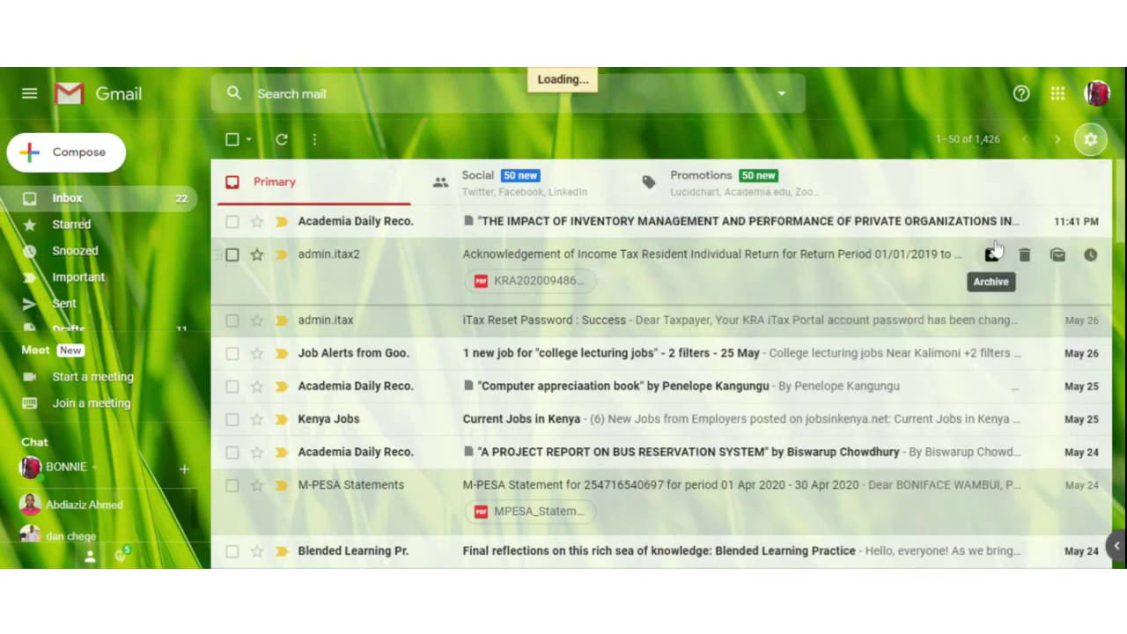
scroll(555, 405, "down", 10)
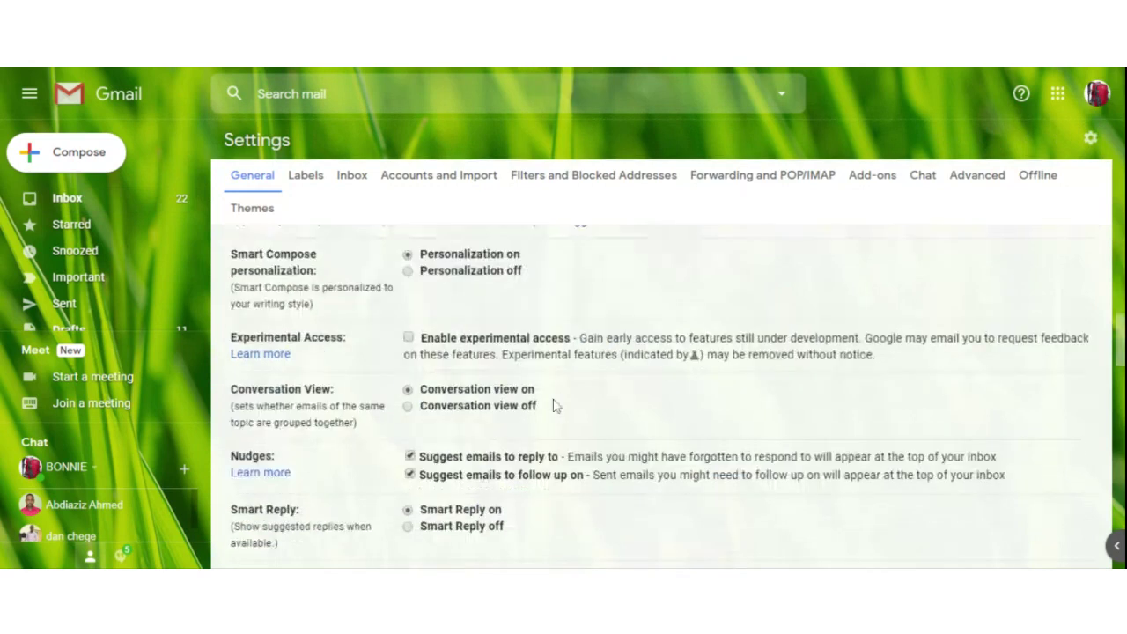
scroll(554, 405, "down", 15)
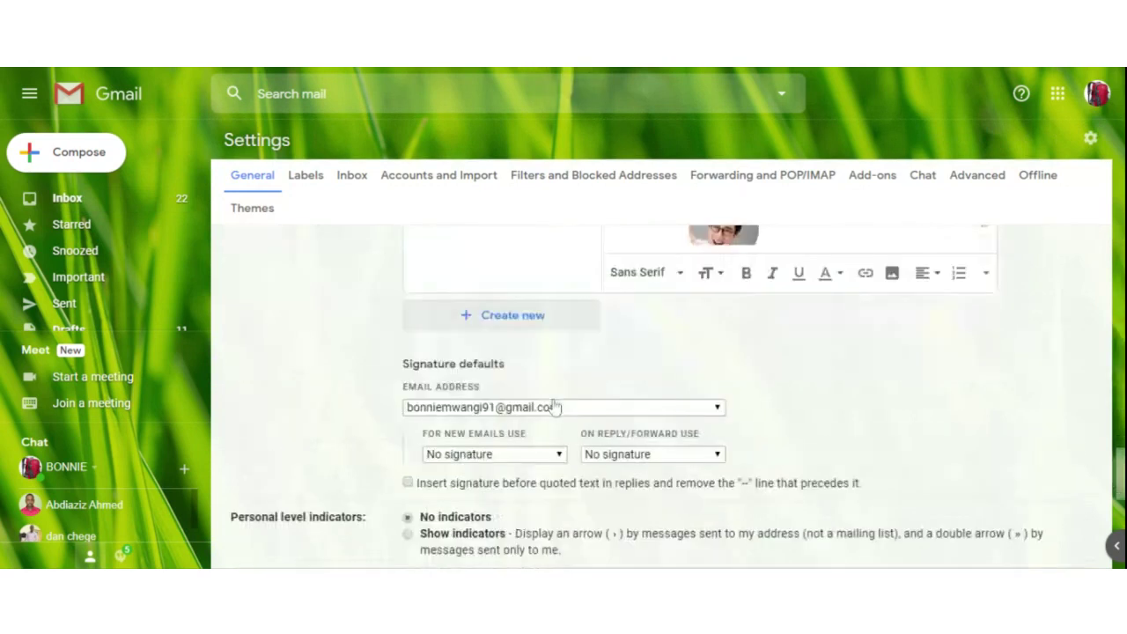
scroll(555, 405, "down", 4)
scroll(554, 405, "up", 6)
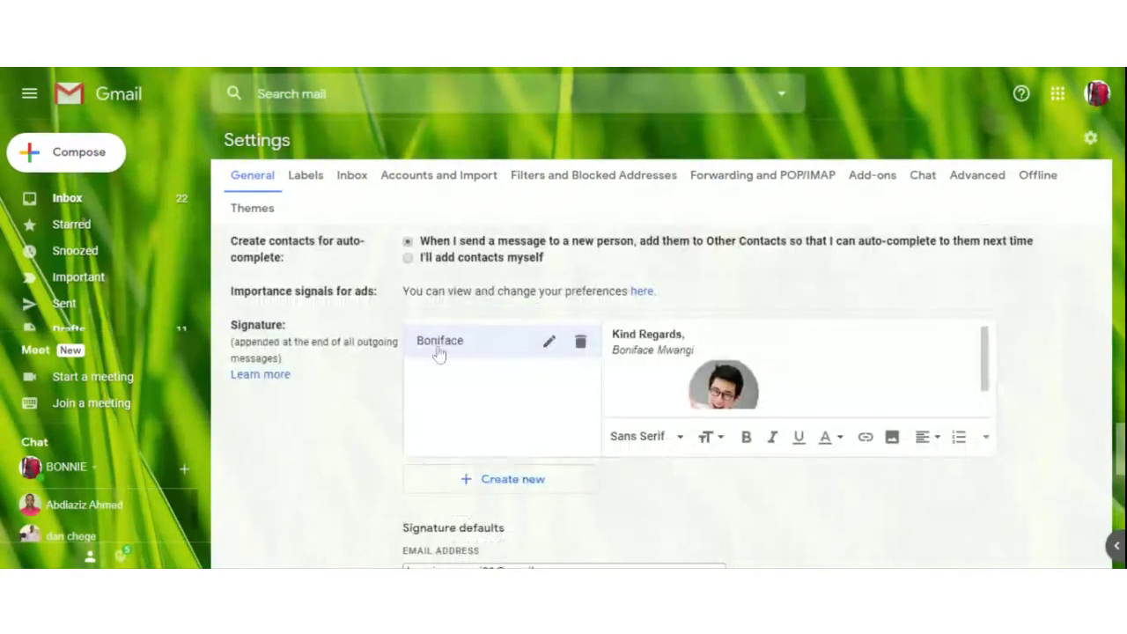
scroll(669, 379, "down", 5)
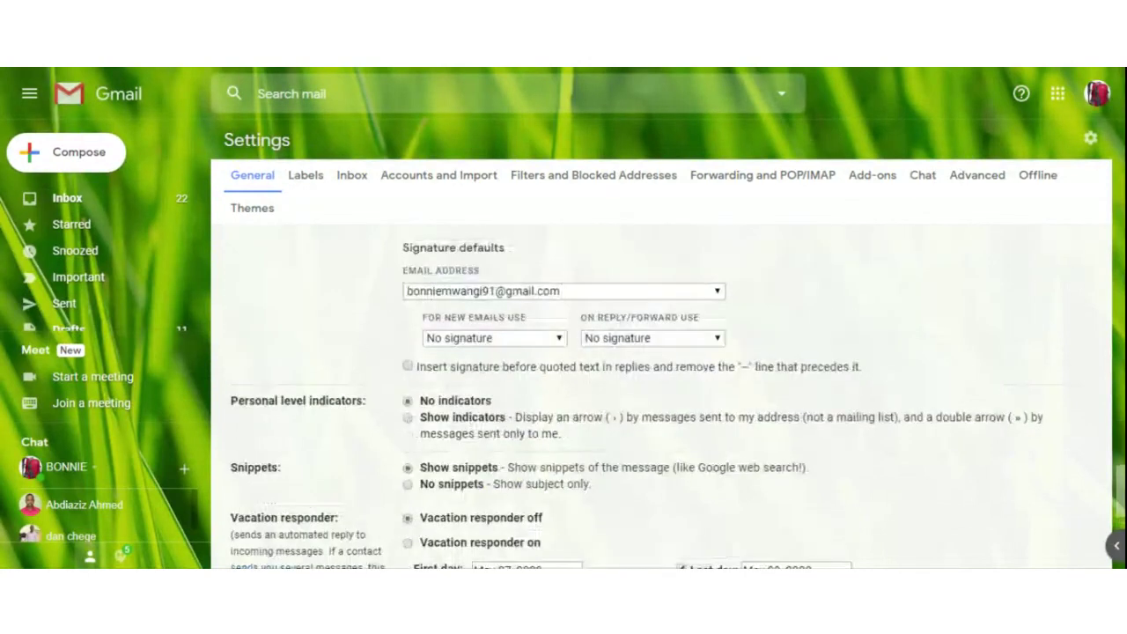
scroll(669, 396, "up", 4)
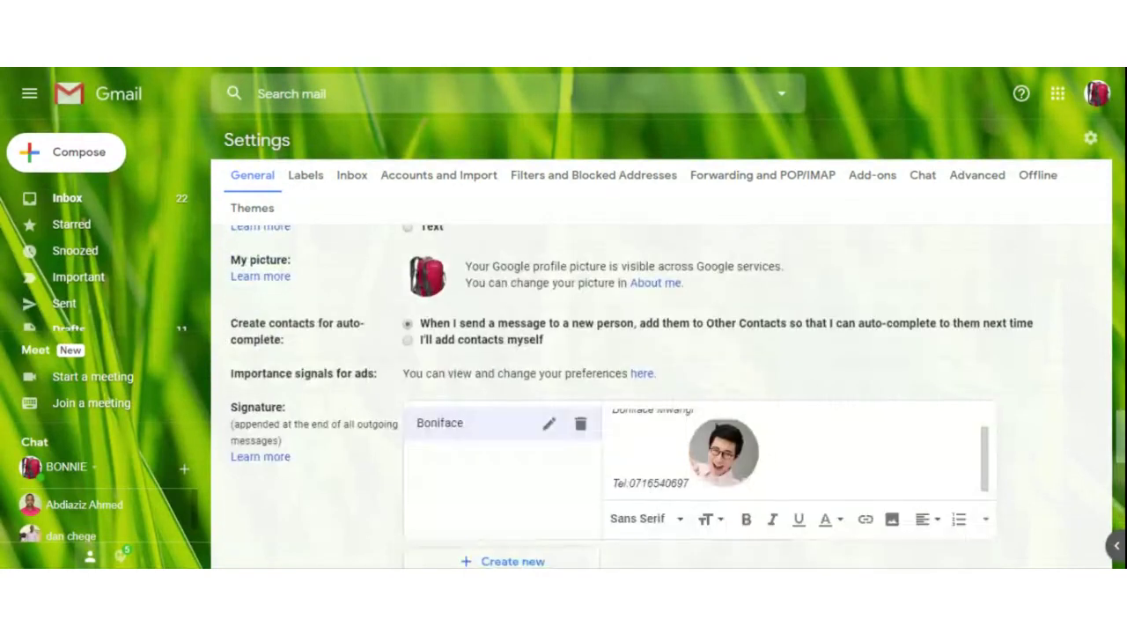
Step: Try removing the line break before the telephone line in the signature, then undo that deletion
left_click(723, 452)
left_click(616, 484)
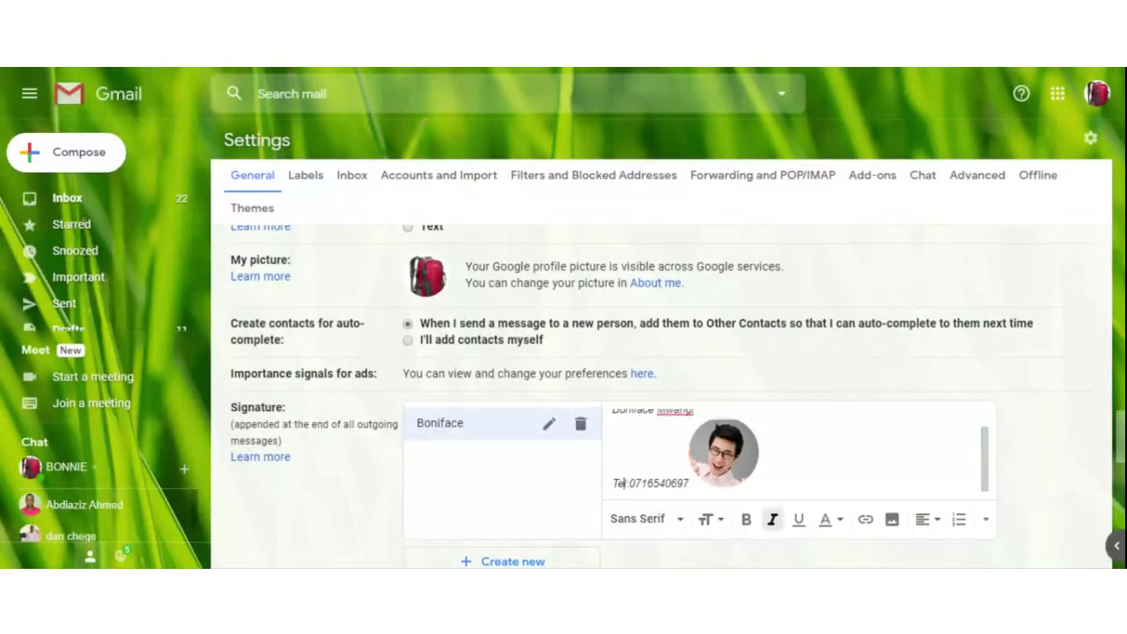
left_click(612, 484)
key("BackSpace")
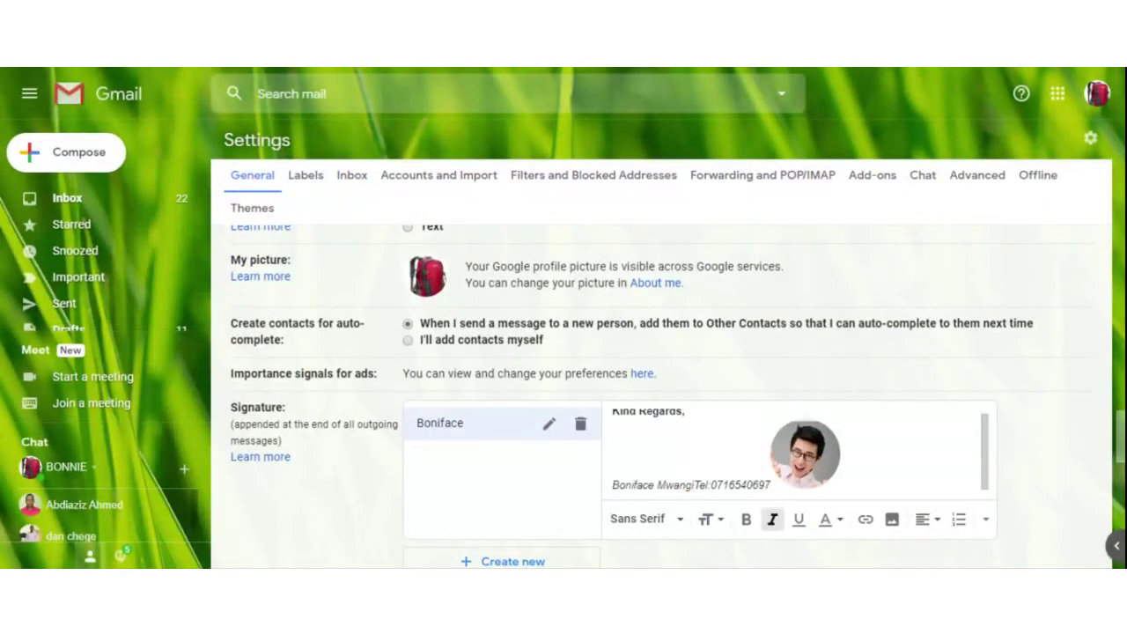
key("ctrl+z")
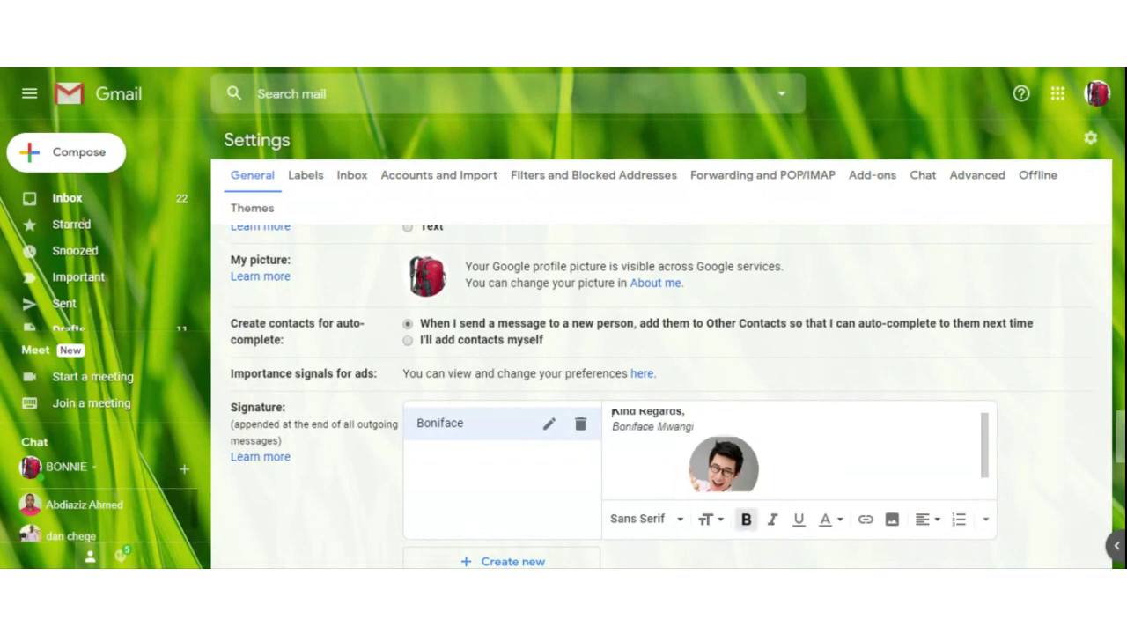
left_click(722, 464)
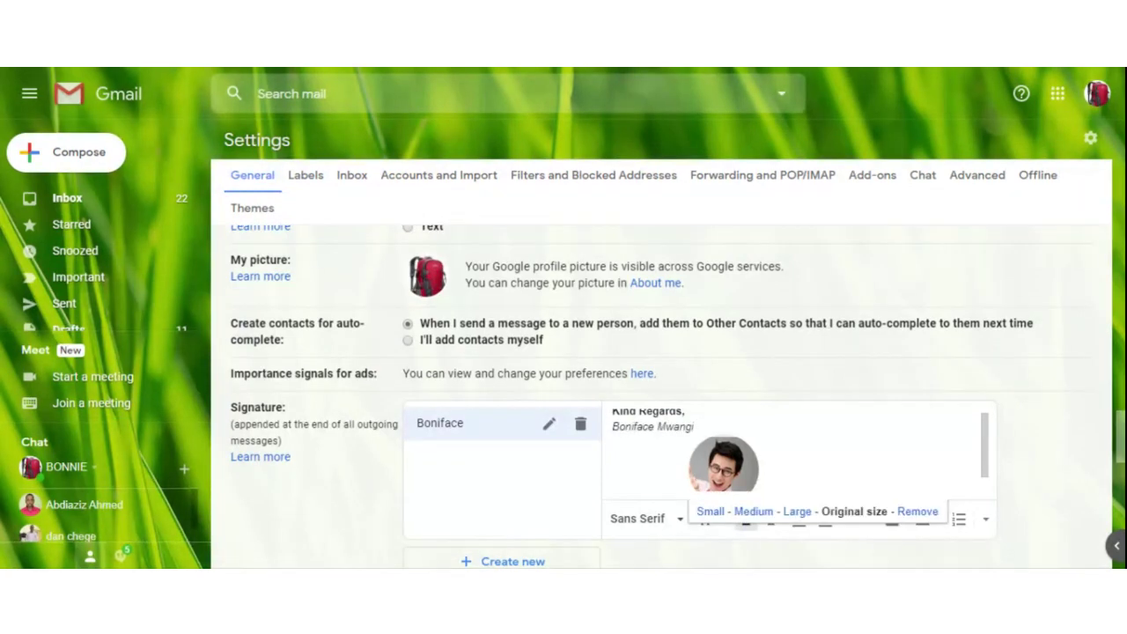
left_click(766, 548)
Step: Save the general settings and start a new message to check whether its body includes the signature
scroll(767, 548, "down", 2)
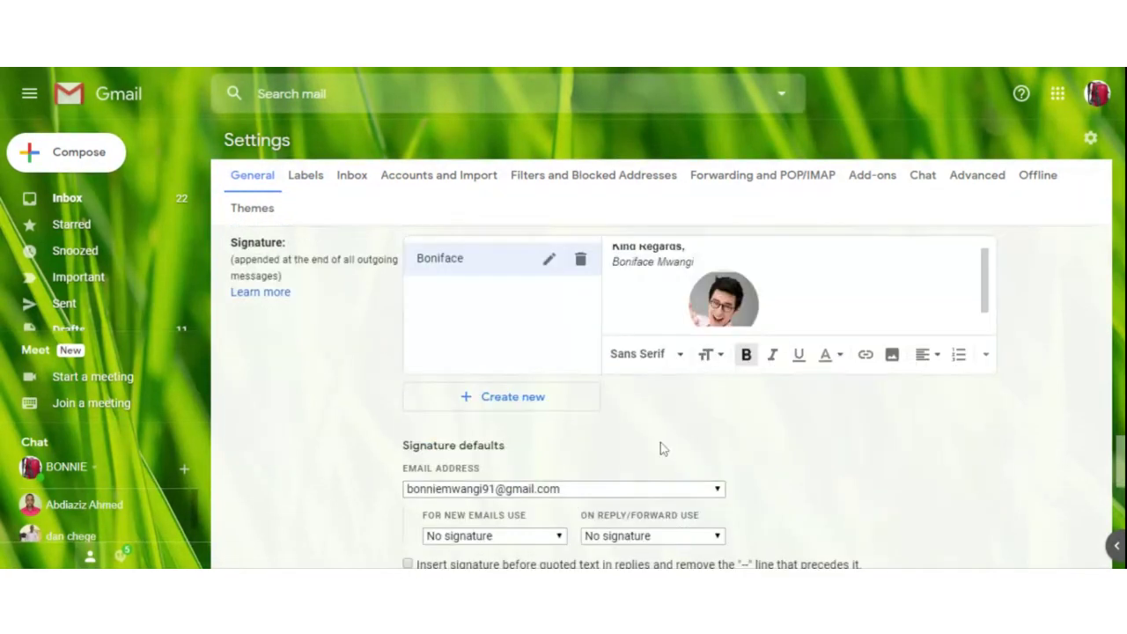
scroll(662, 444, "down", 5)
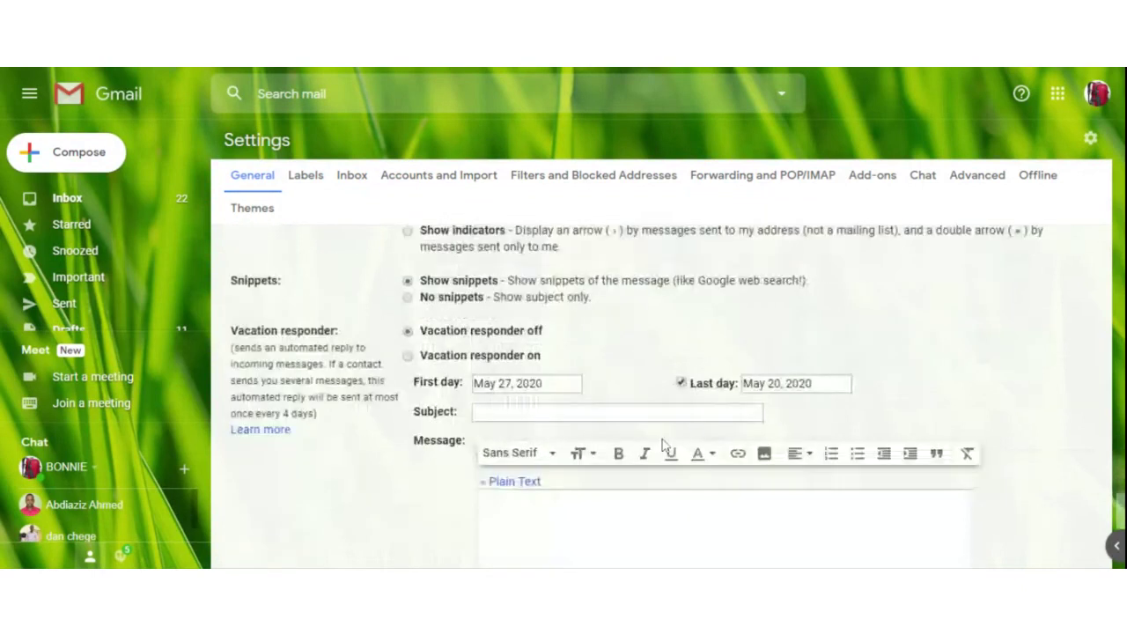
scroll(662, 444, "down", 3)
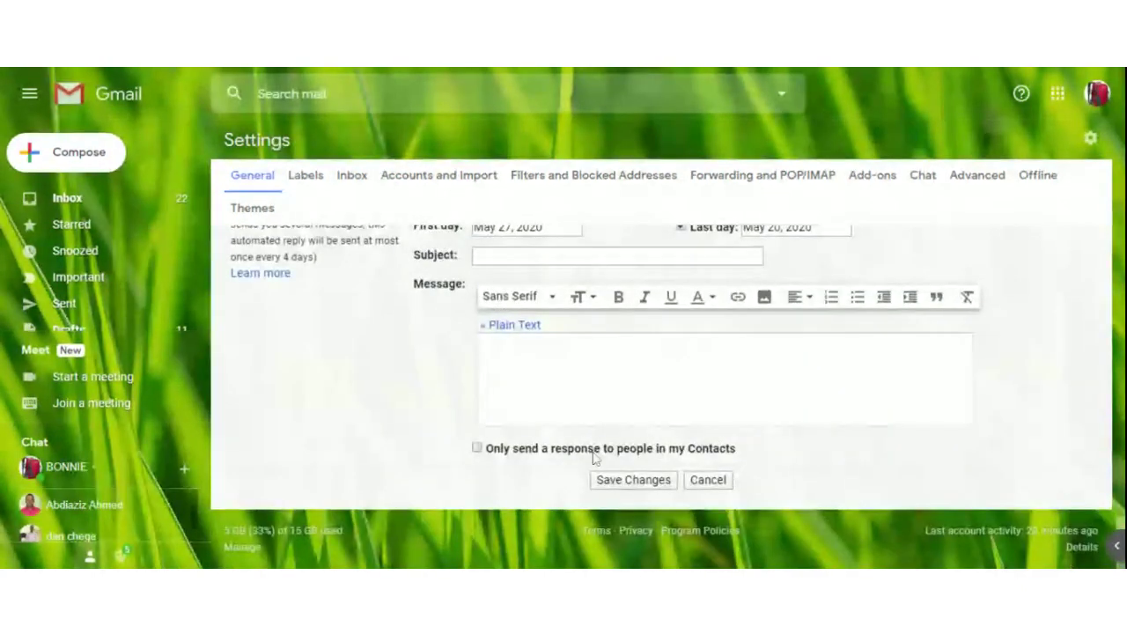
left_click(633, 480)
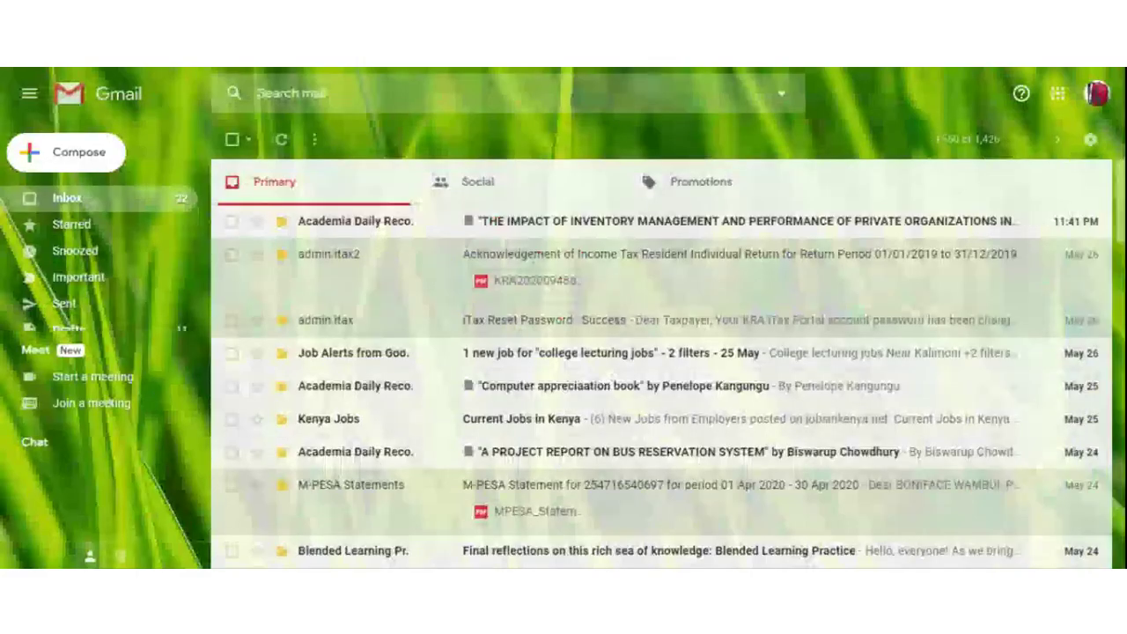
left_click(71, 155)
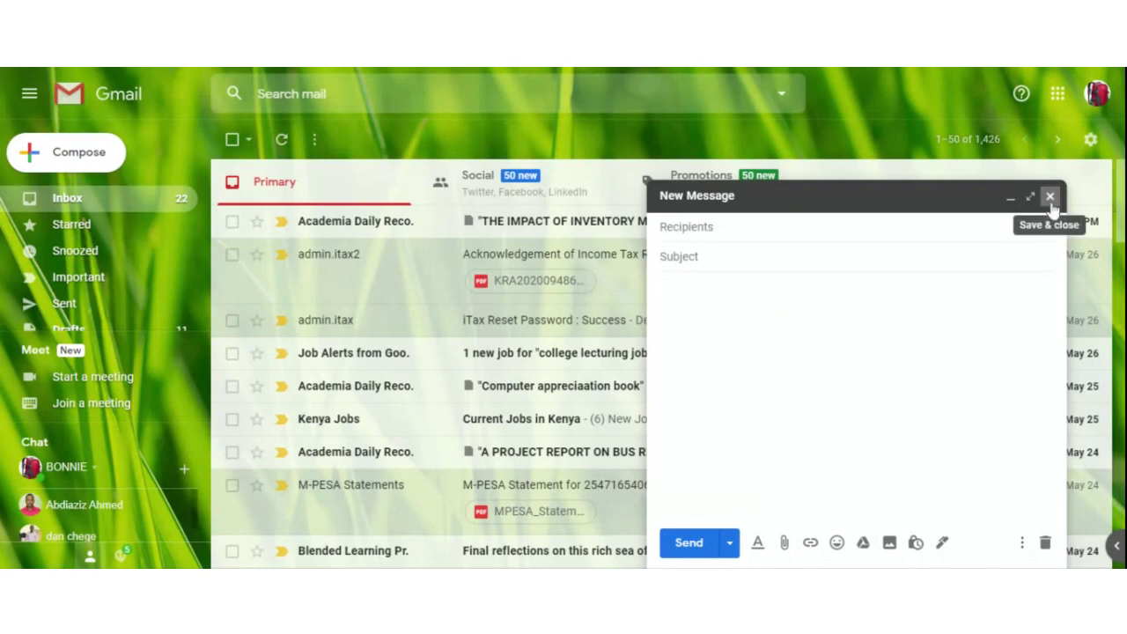
Step: Return to the general settings and minimize the new message window
left_click(1091, 143)
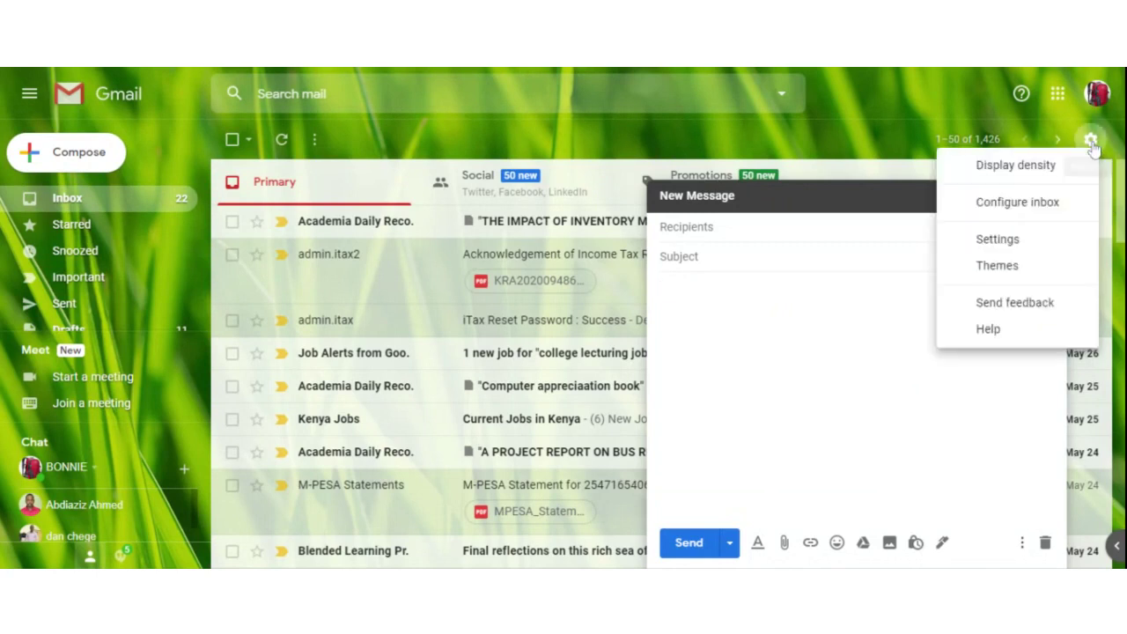
left_click(1009, 237)
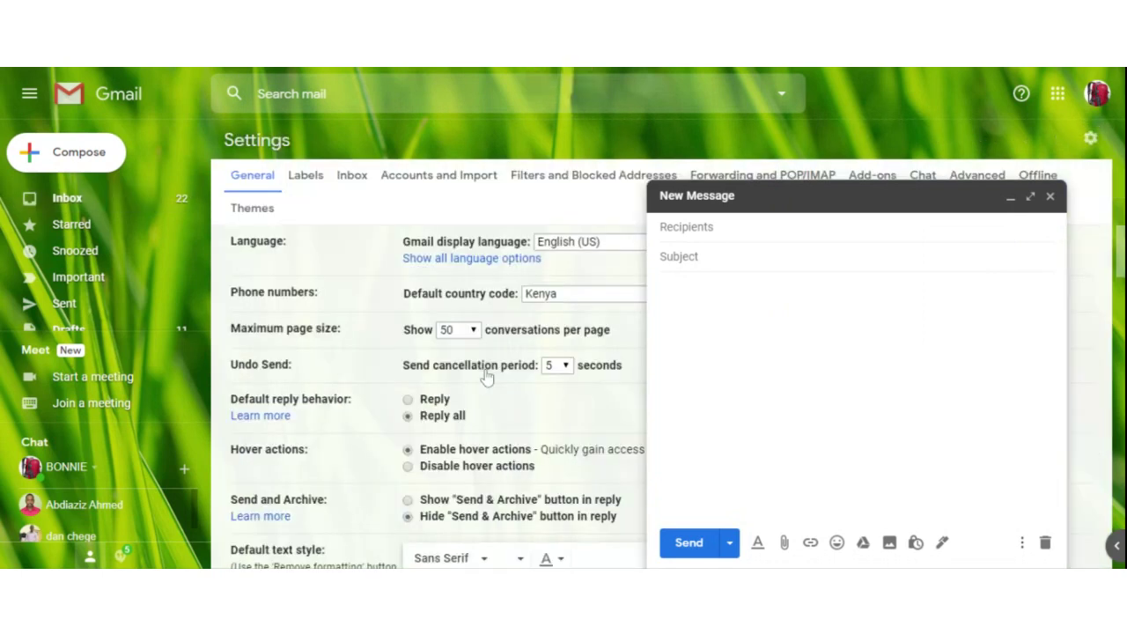
left_click(1011, 201)
Step: Set the saved signature as the default for both new emails and replies/forwards
scroll(534, 387, "down", 12)
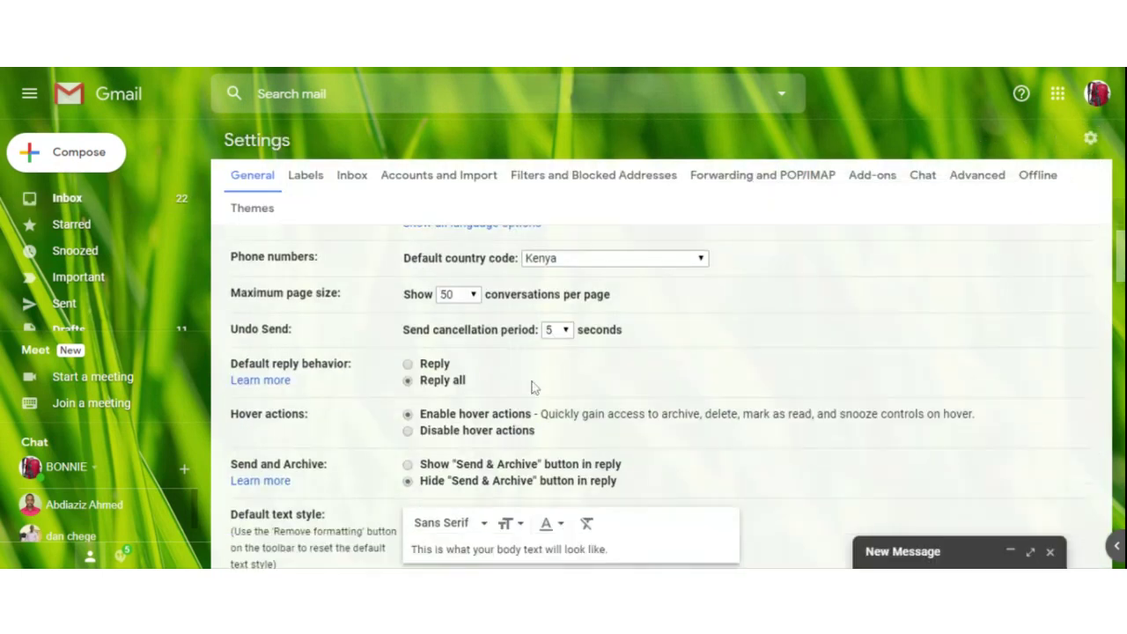
scroll(454, 399, "down", 3)
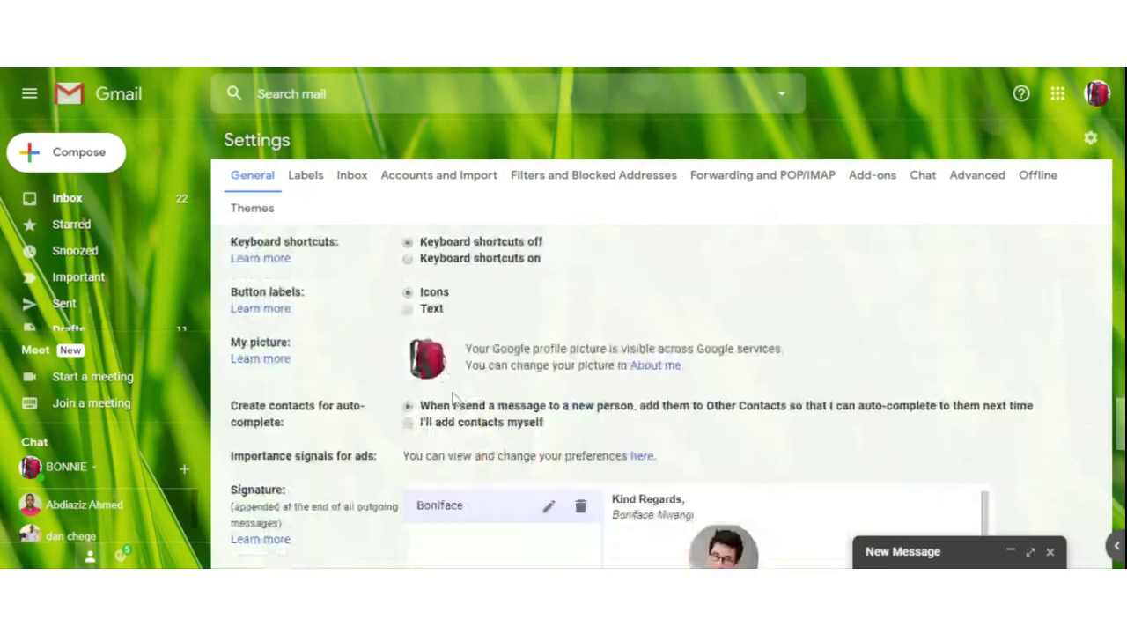
scroll(453, 399, "down", 2)
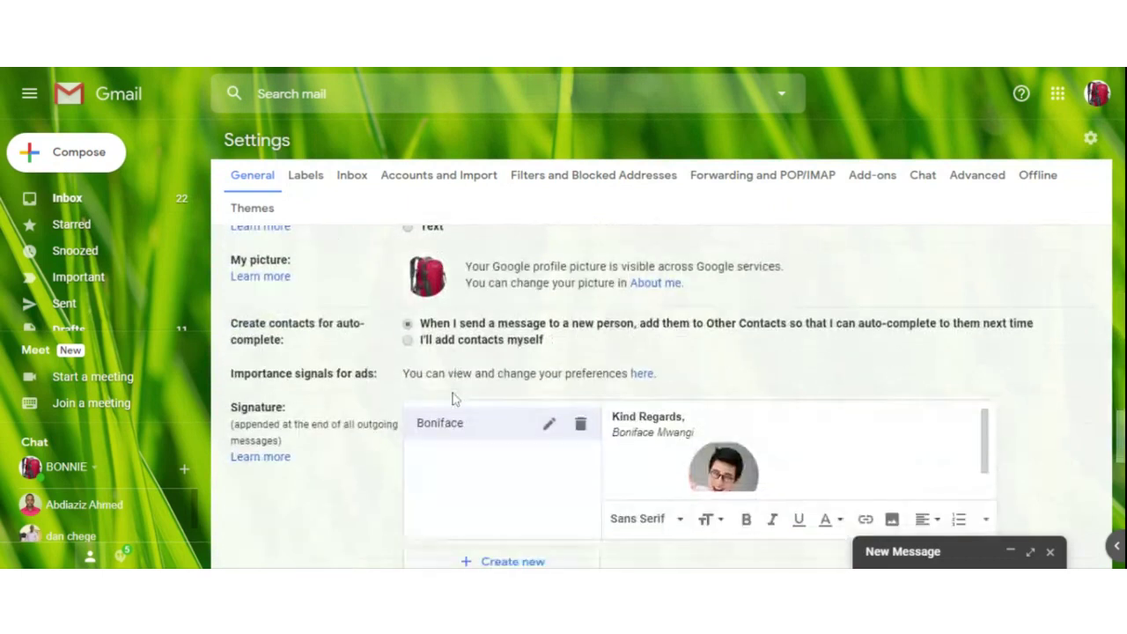
scroll(453, 398, "down", 2)
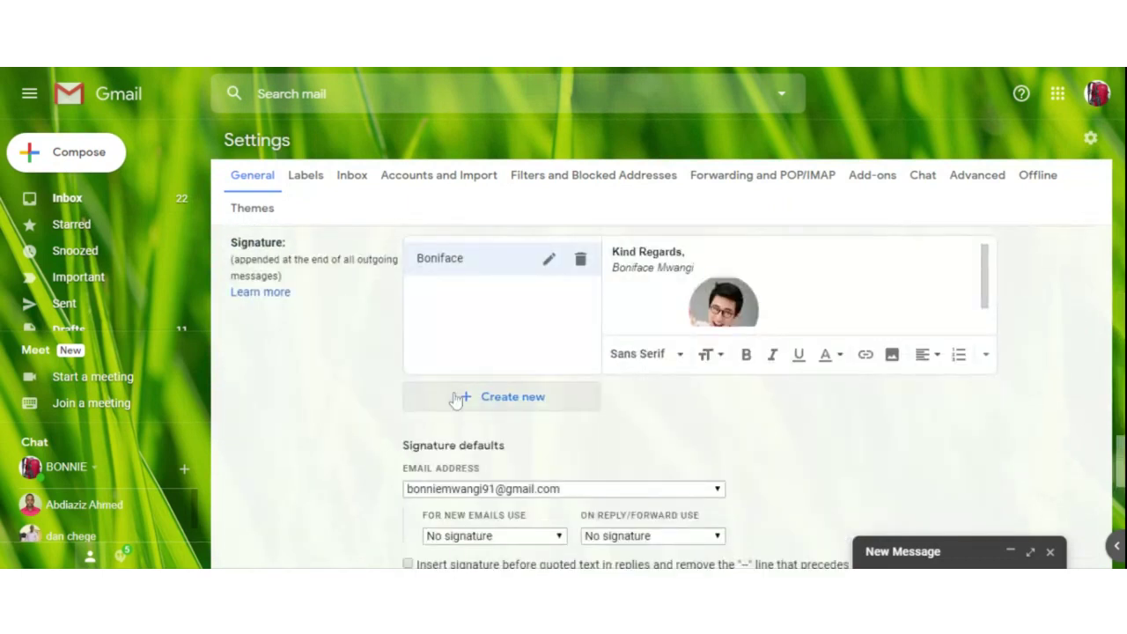
scroll(456, 399, "down", 2)
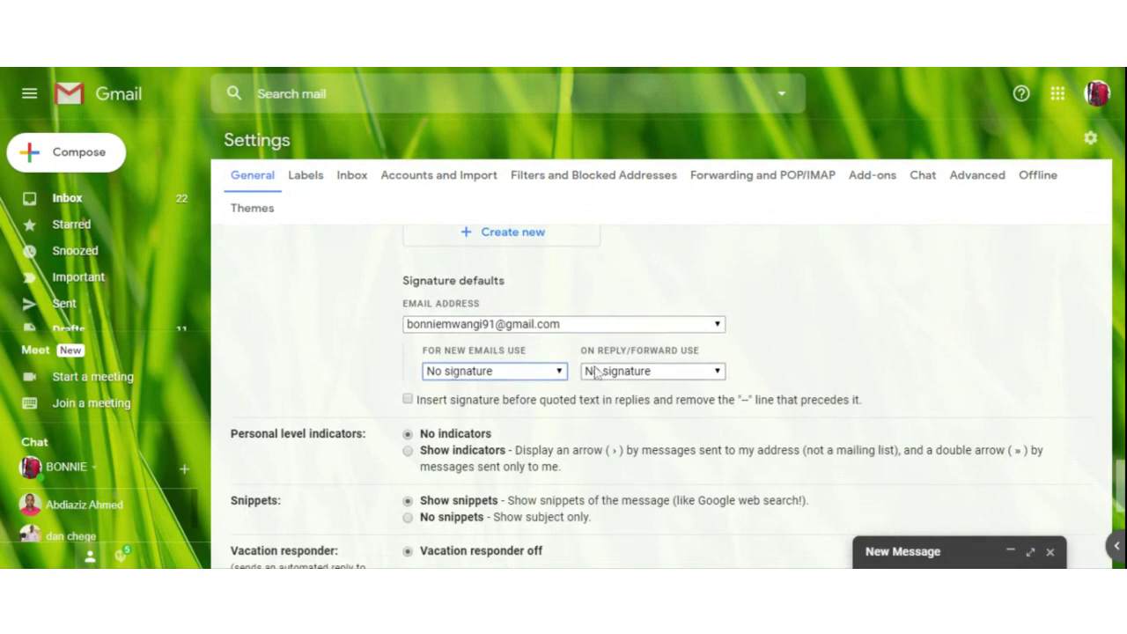
key("Down")
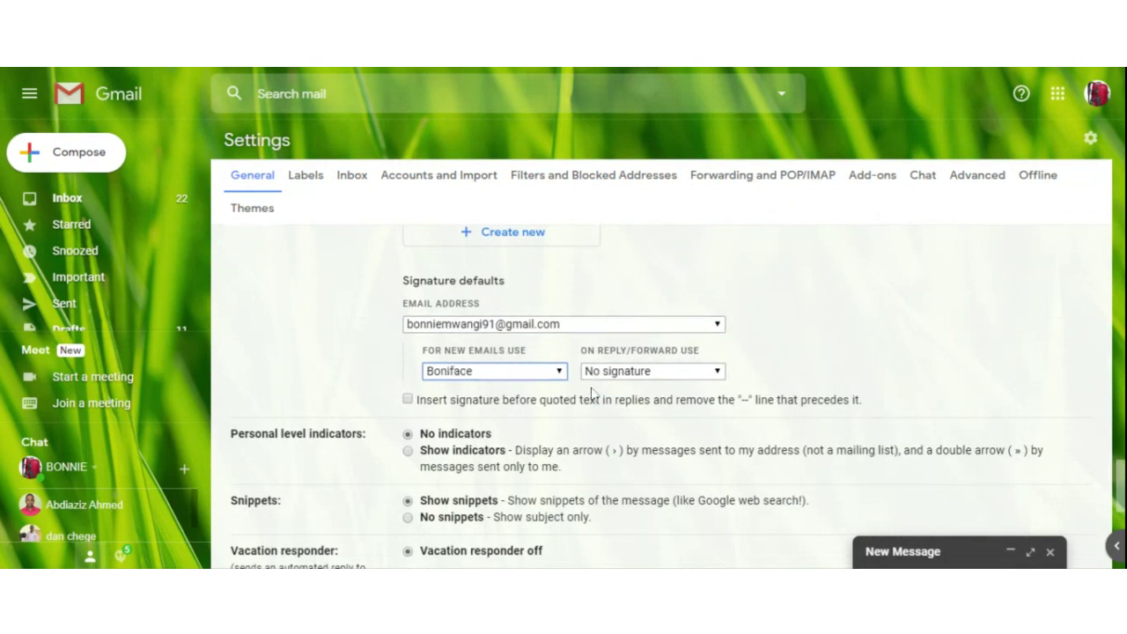
key("Tab")
key("Down")
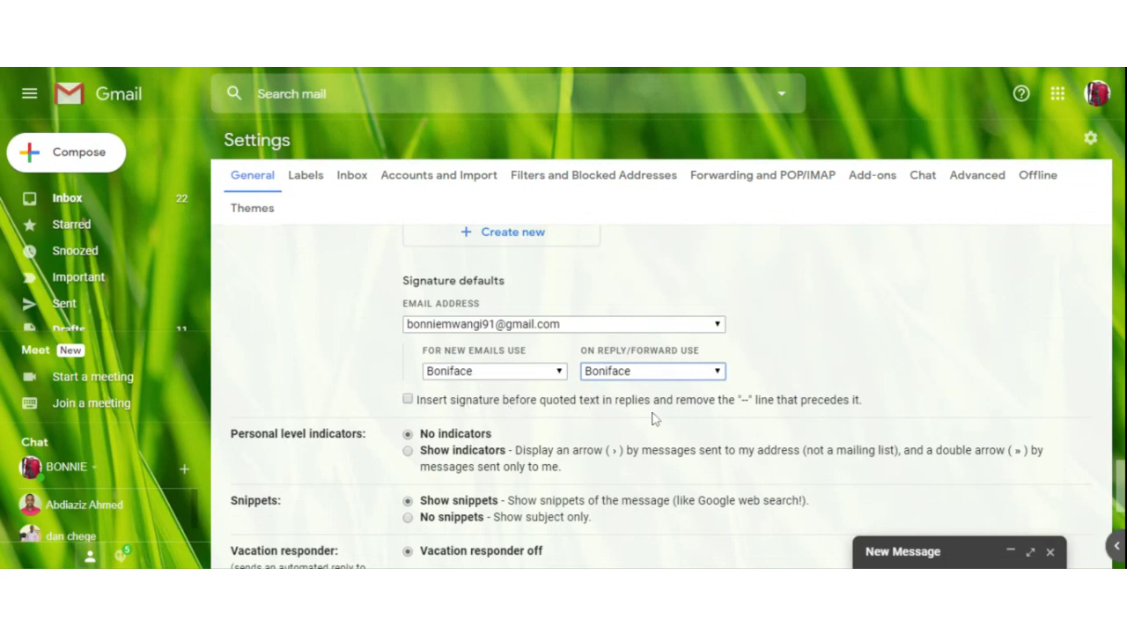
Step: Enable inserting the signature before quoted text in replies and save the changes
left_click(409, 400)
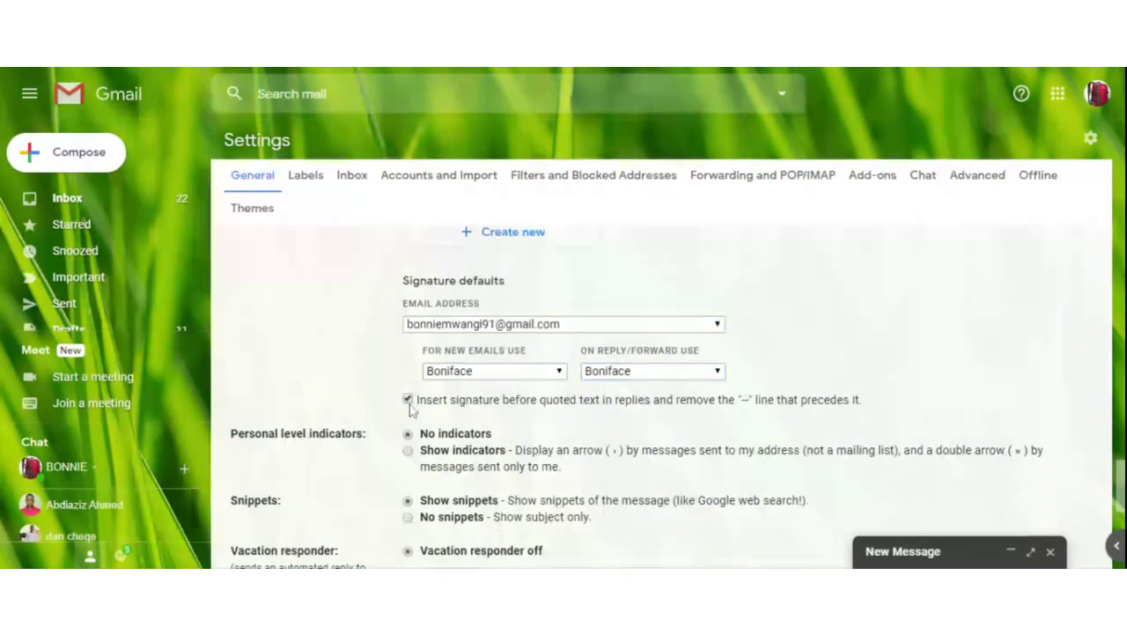
scroll(417, 478, "down", 5)
left_click(618, 480)
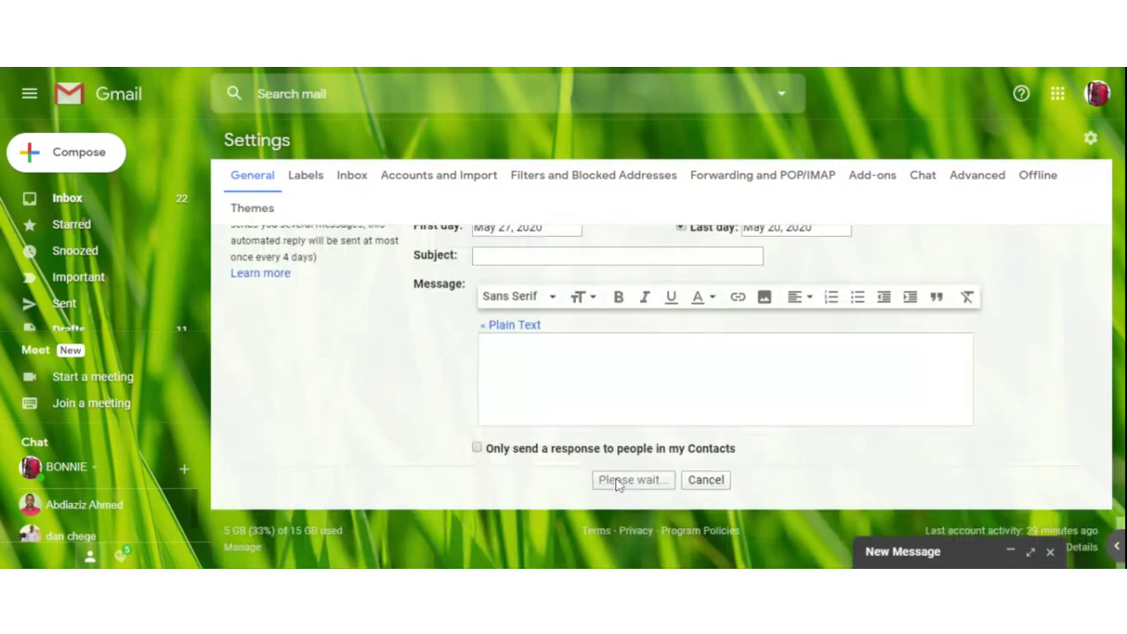